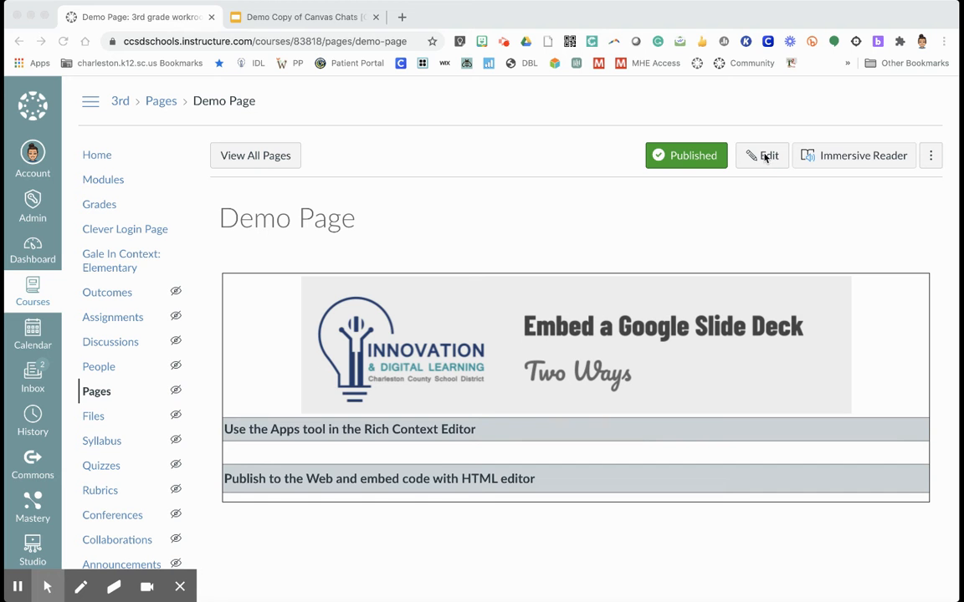
Edit Demo Page and open the Google Apps file picker for the empty row under "Use the Apps tool in the Rich Context Editor"
left_click(759, 158)
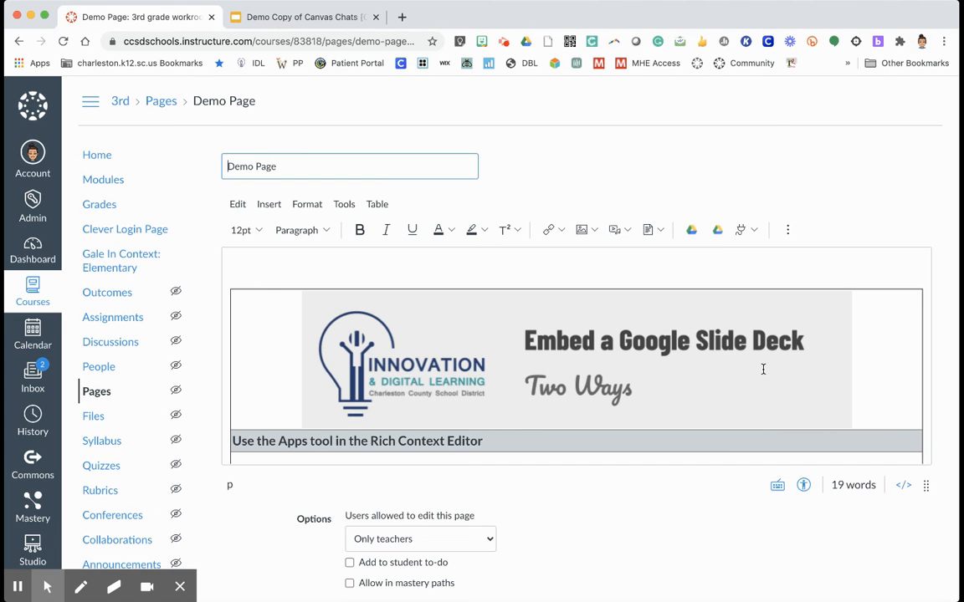
scroll(763, 369, "down", 2)
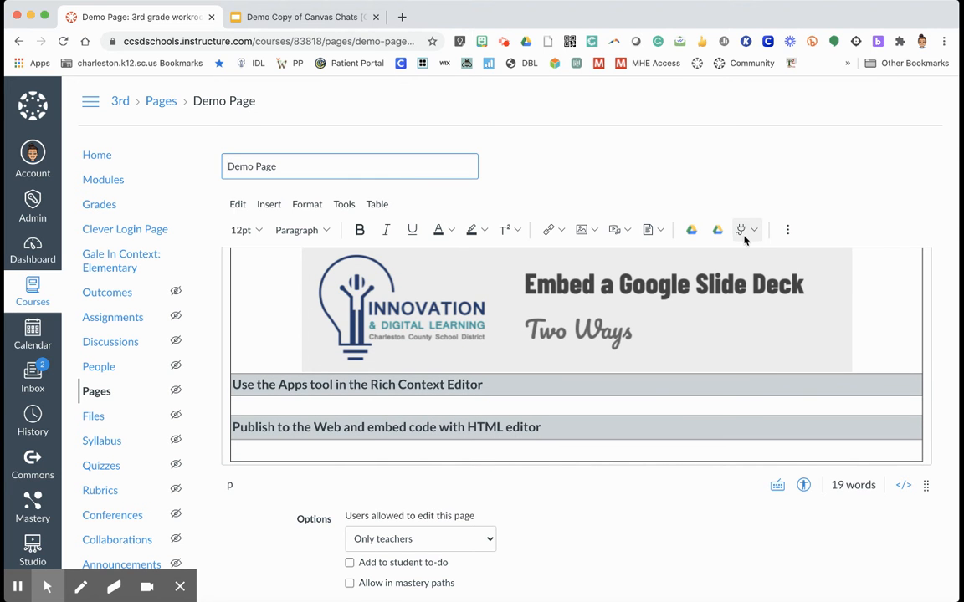
left_click(490, 405)
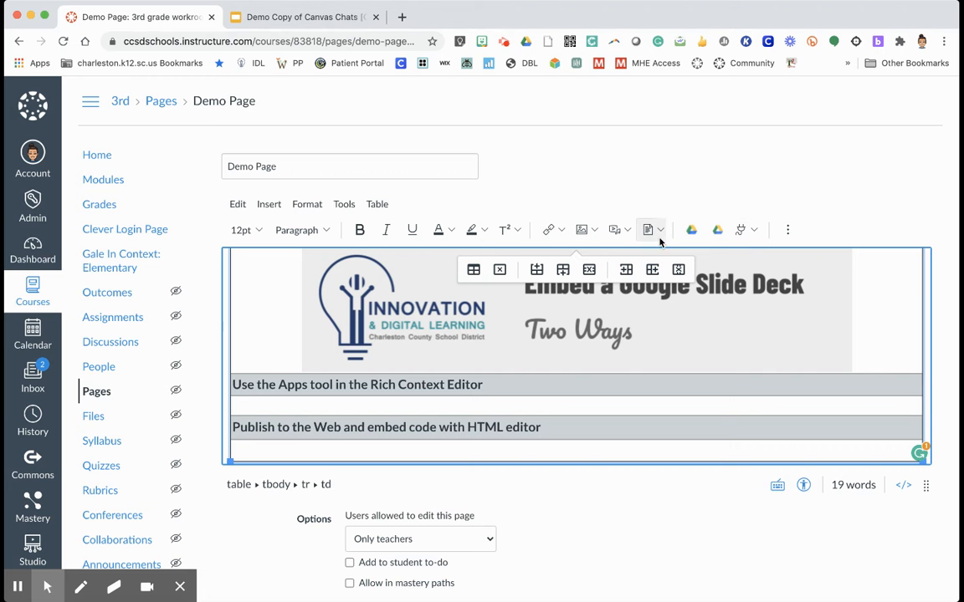
left_click(745, 234)
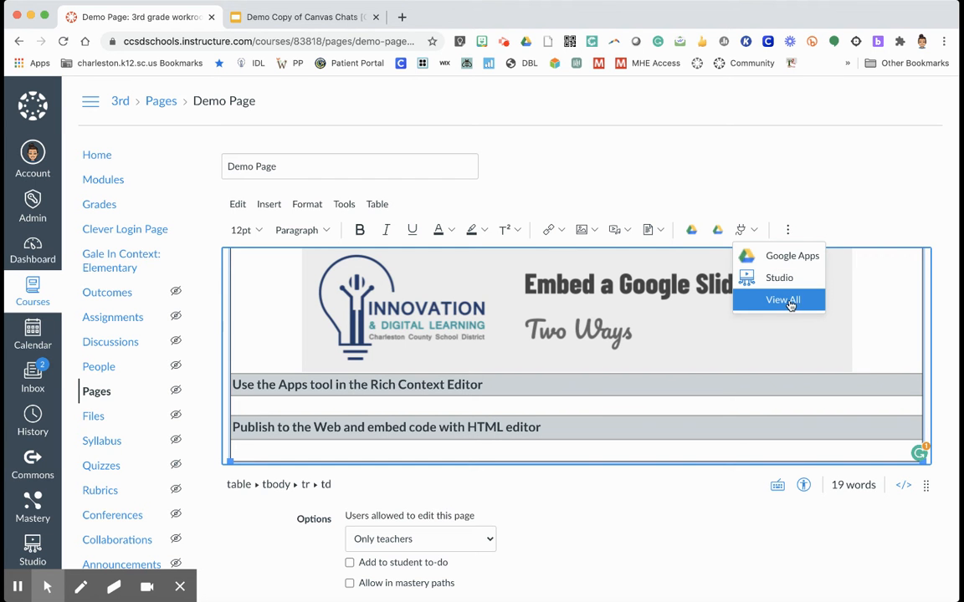
left_click(791, 255)
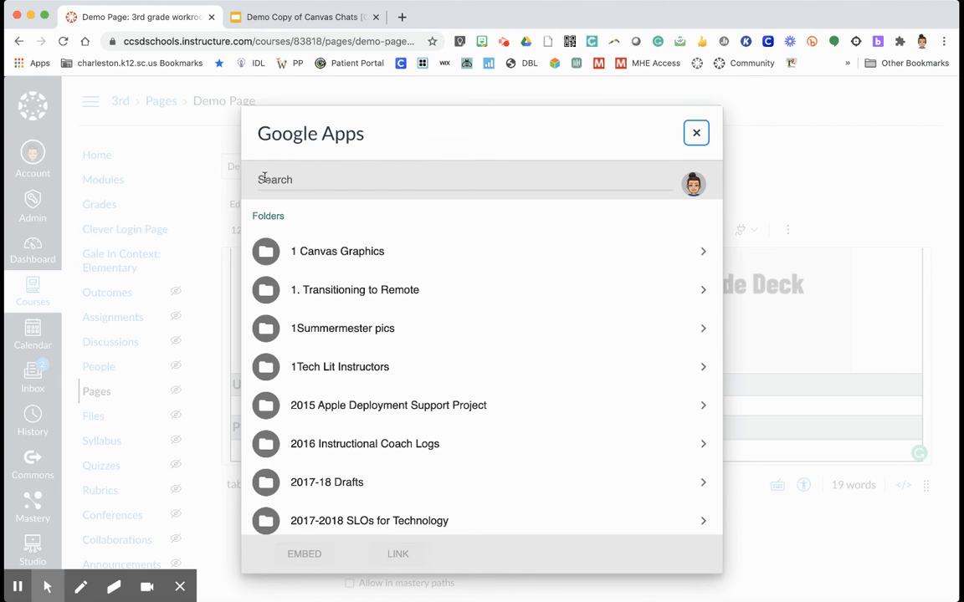
Embed the "Demo Copy of Canvas Chats [Overview + Q&A + Worktime]" slide deck from the "1 Canvas Graphics" folder into the page
scroll(376, 464, "down", 5)
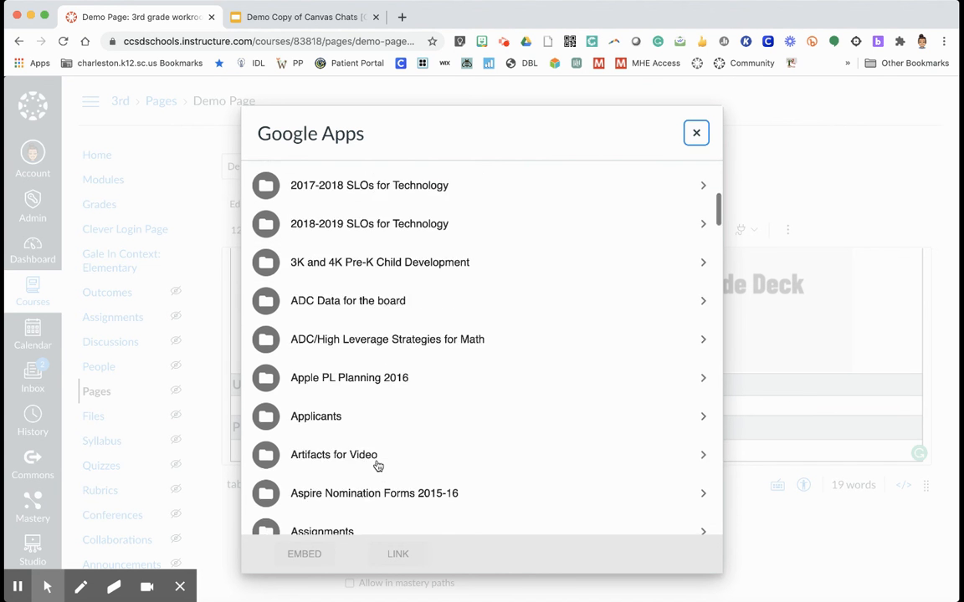
scroll(376, 464, "up", 5)
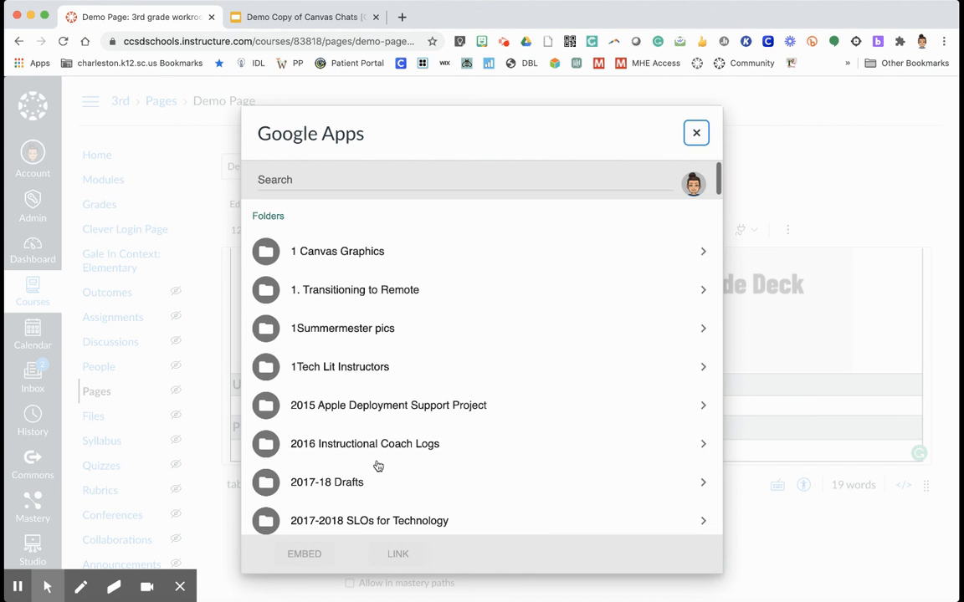
left_click(365, 254)
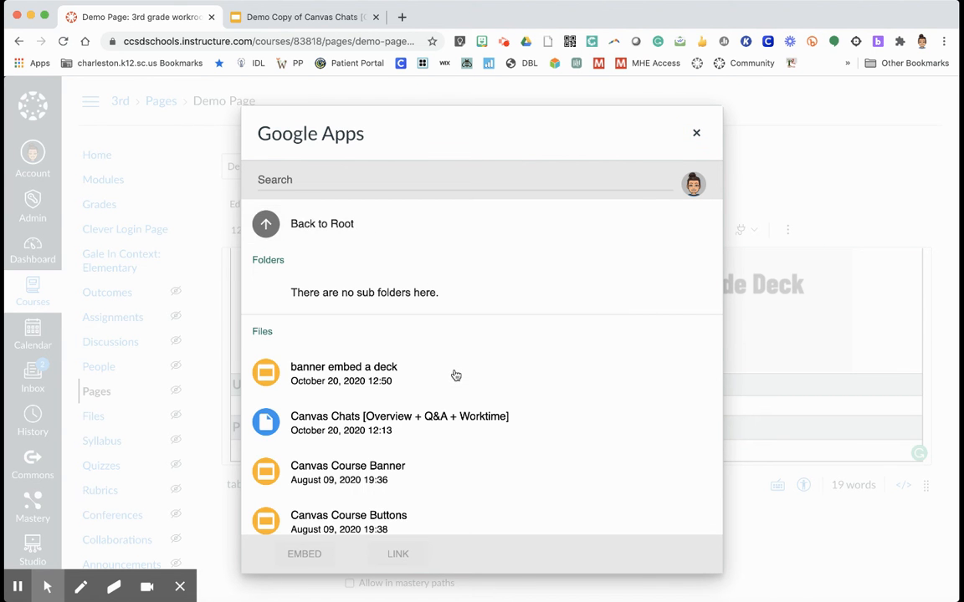
scroll(454, 374, "down", 2)
left_click(348, 506)
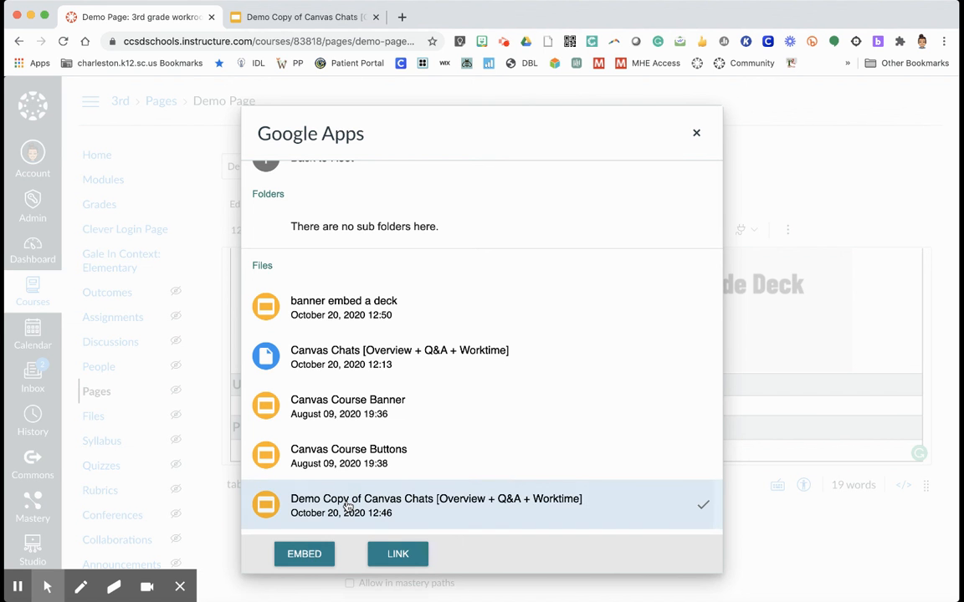
left_click(303, 556)
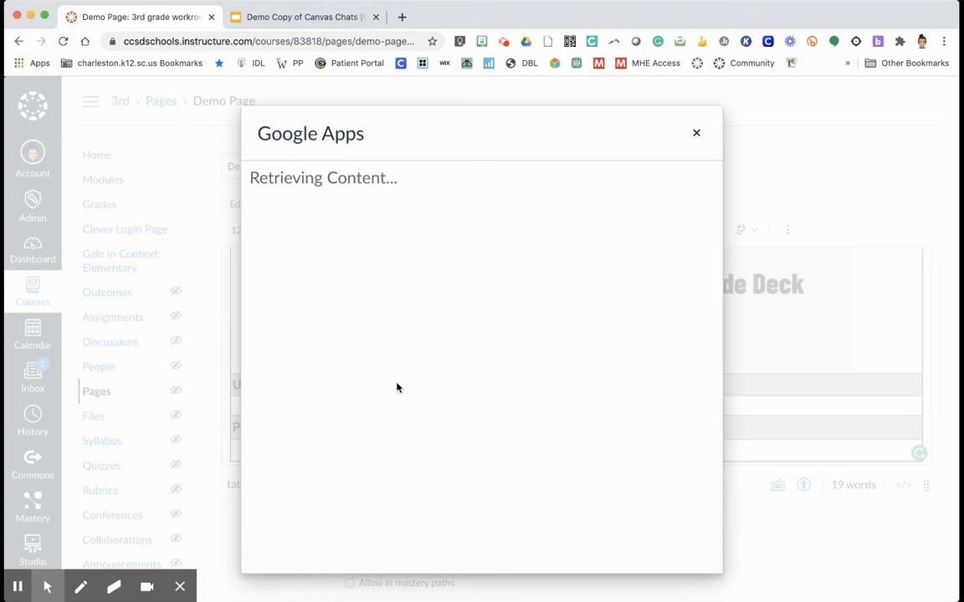
scroll(428, 374, "down", 1)
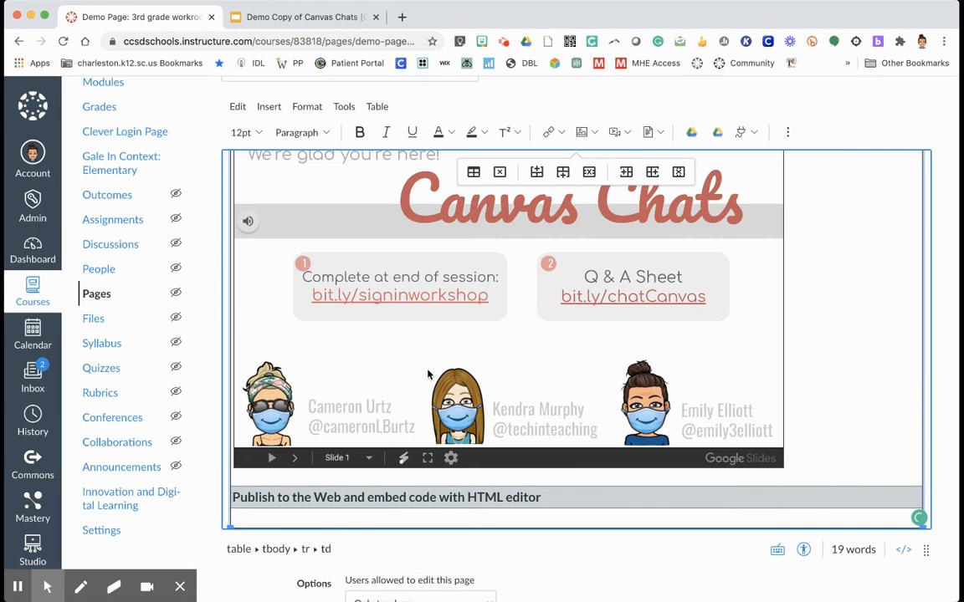
scroll(427, 374, "up", 2)
scroll(428, 374, "down", 1)
scroll(428, 374, "up", 1)
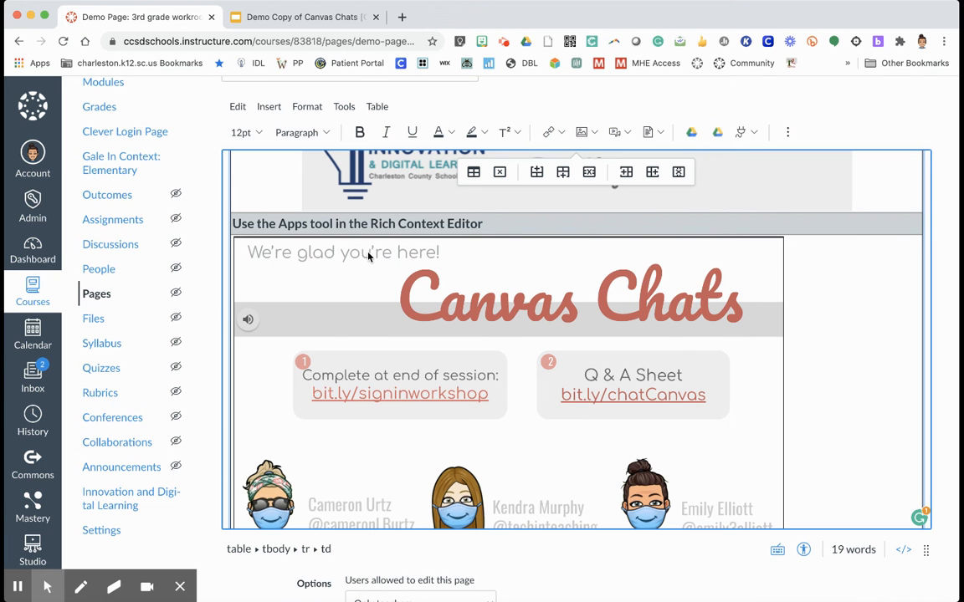
Switch to the deck in Google Slides and set its link sharing to "Anyone with the link"
left_click(290, 18)
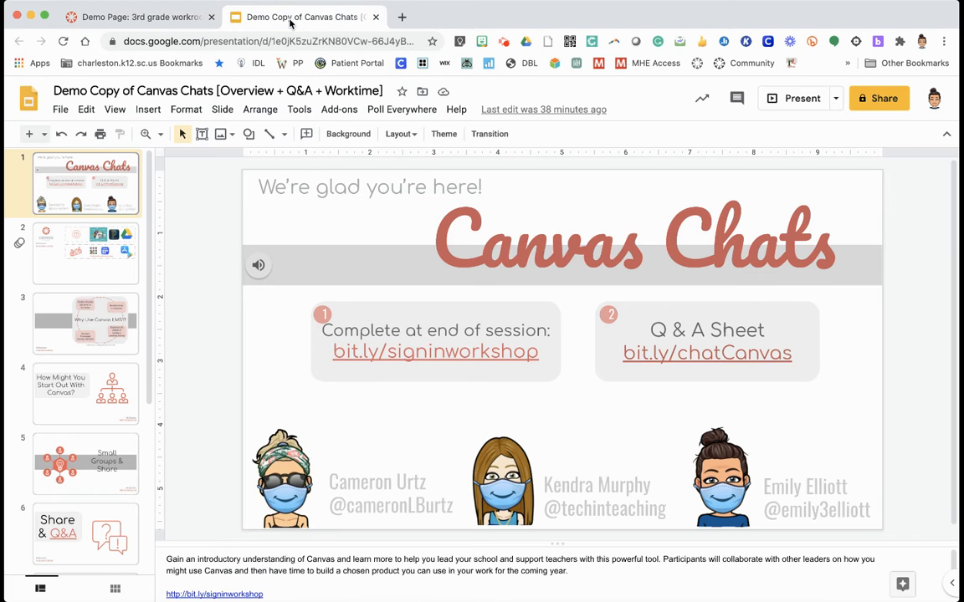
left_click(886, 106)
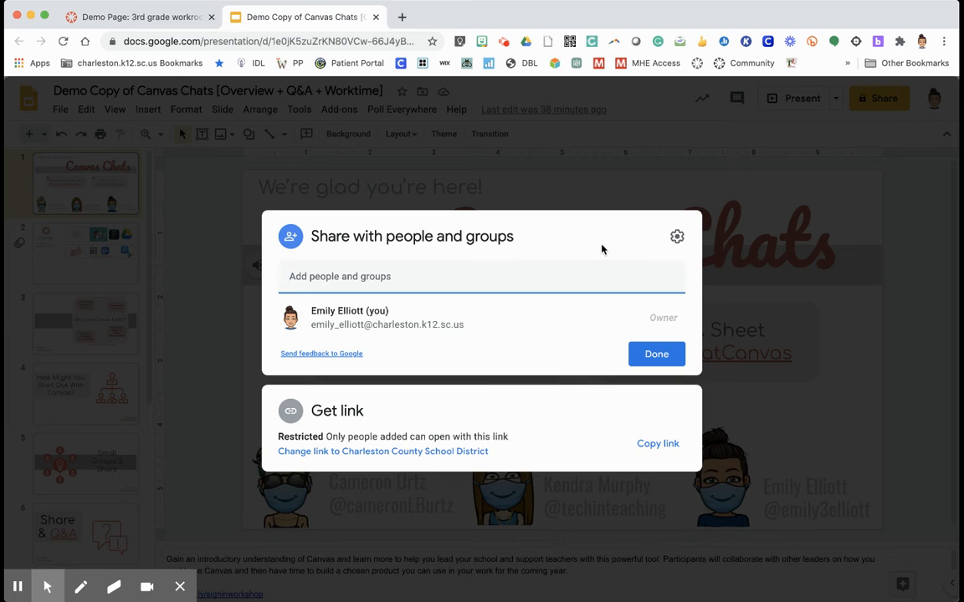
left_click(316, 454)
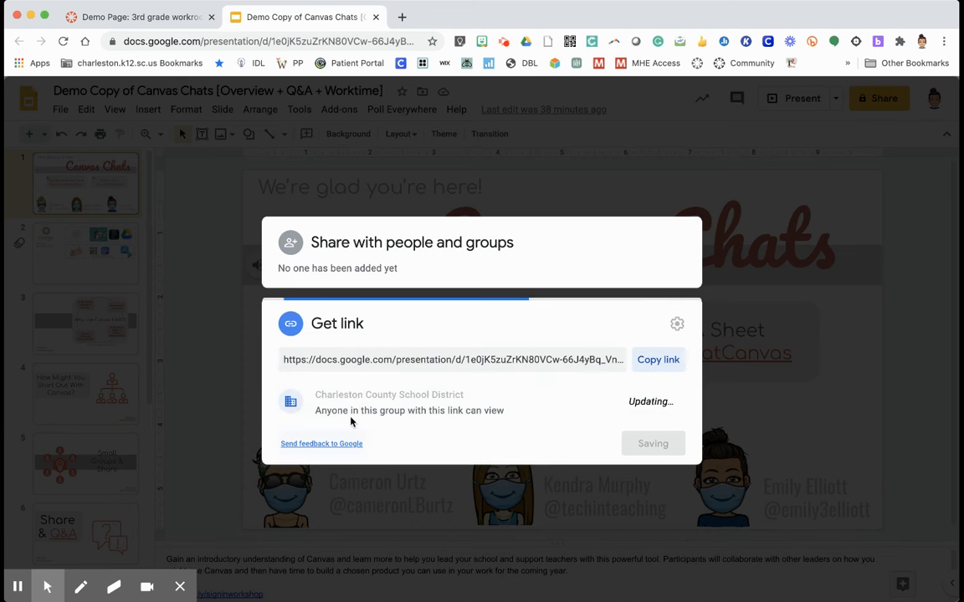
left_click(360, 396)
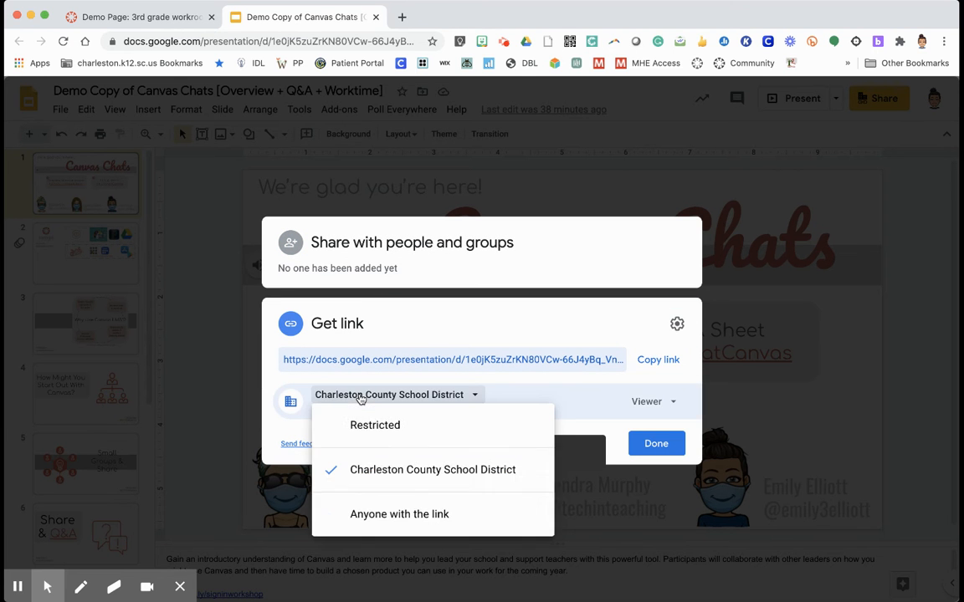
left_click(362, 514)
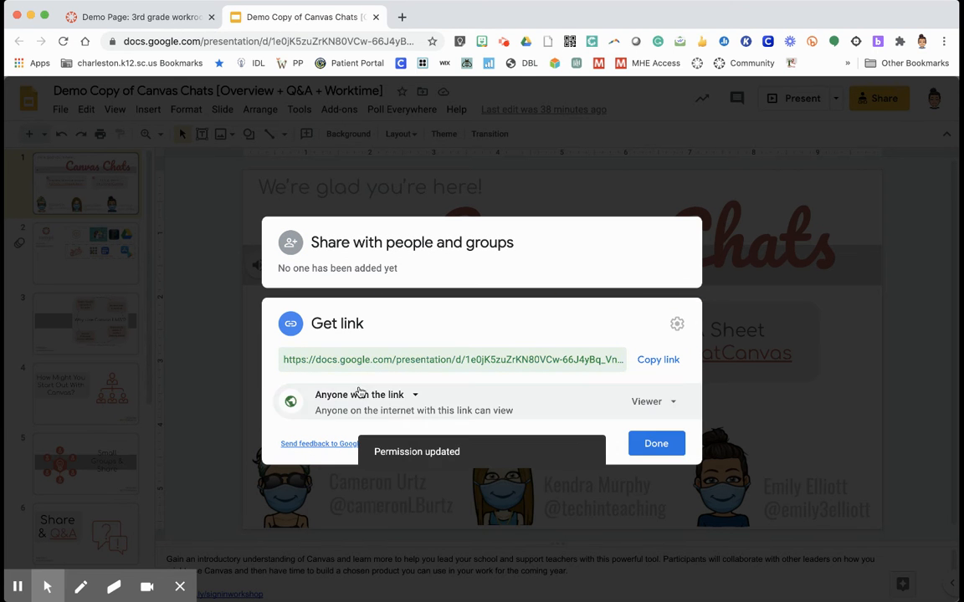
left_click(664, 451)
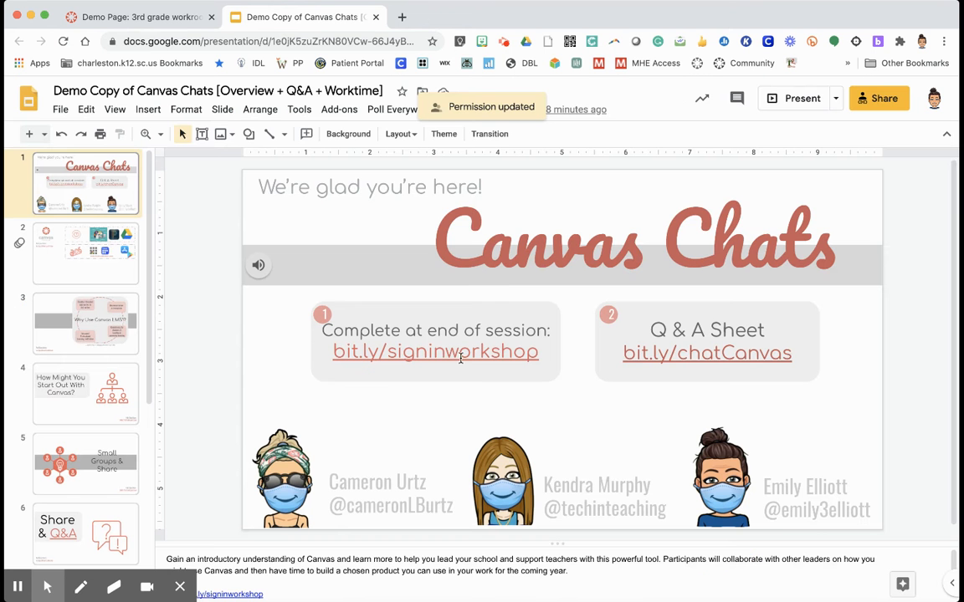
Switch back to Canvas, check the embedded deck in the editor and save Demo Page
left_click(142, 17)
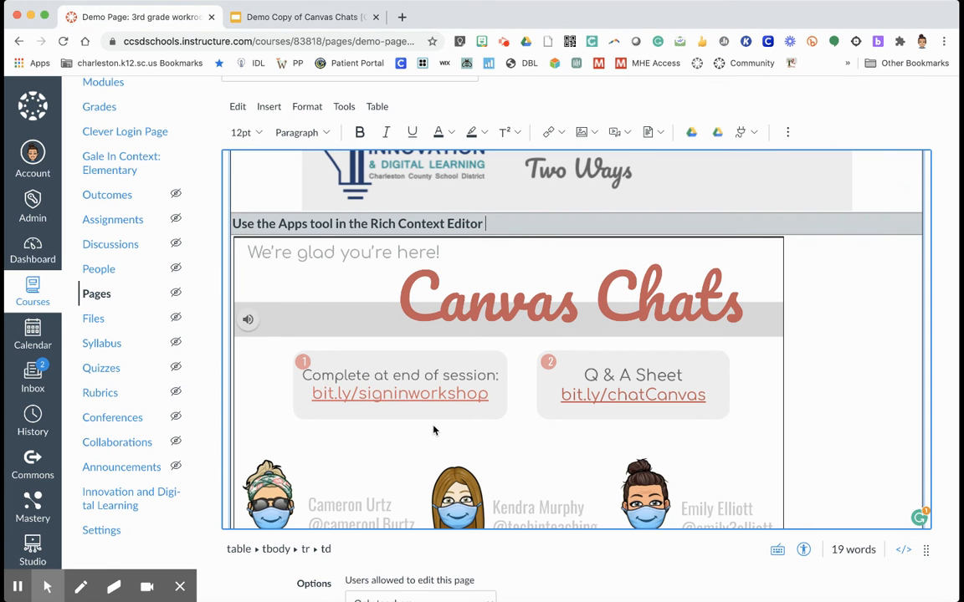
scroll(433, 430, "down", 2)
scroll(433, 430, "up", 1)
scroll(669, 419, "down", 2)
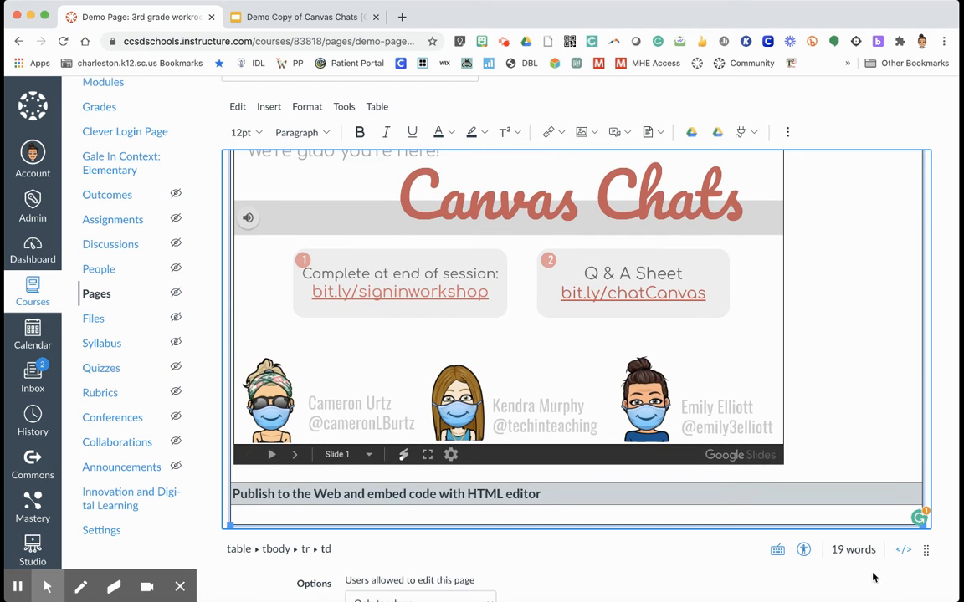
scroll(873, 577, "down", 3)
left_click(917, 565)
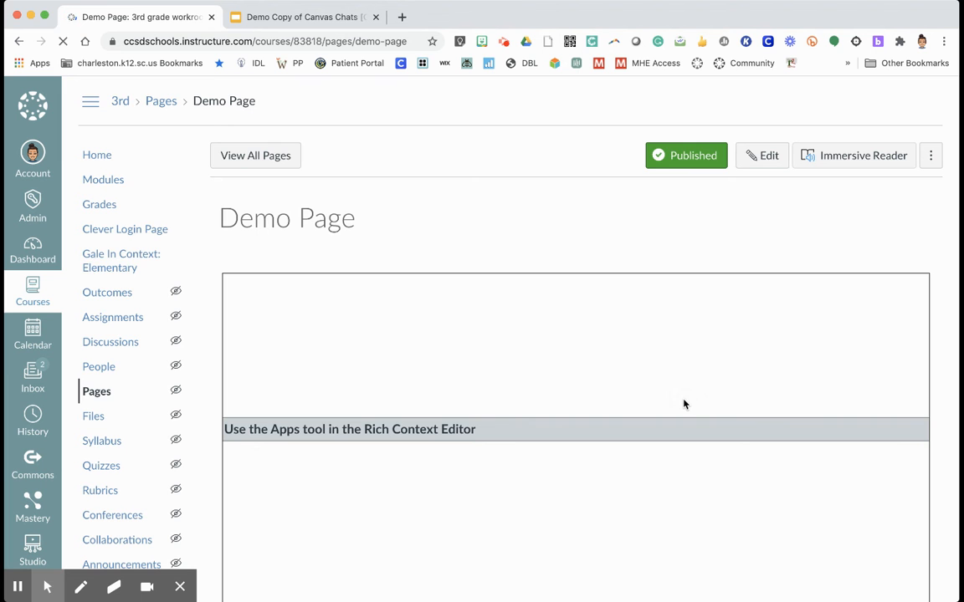
Review the embedded deck on the saved Demo Page and reopen the page for editing at the "Publish to the Web" row
scroll(683, 404, "down", 4)
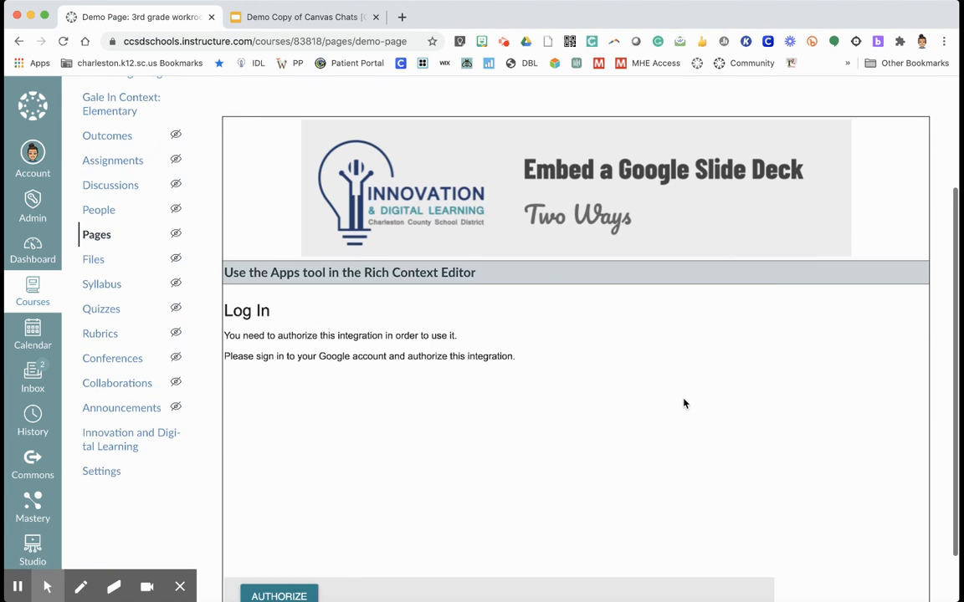
scroll(679, 407, "down", 2)
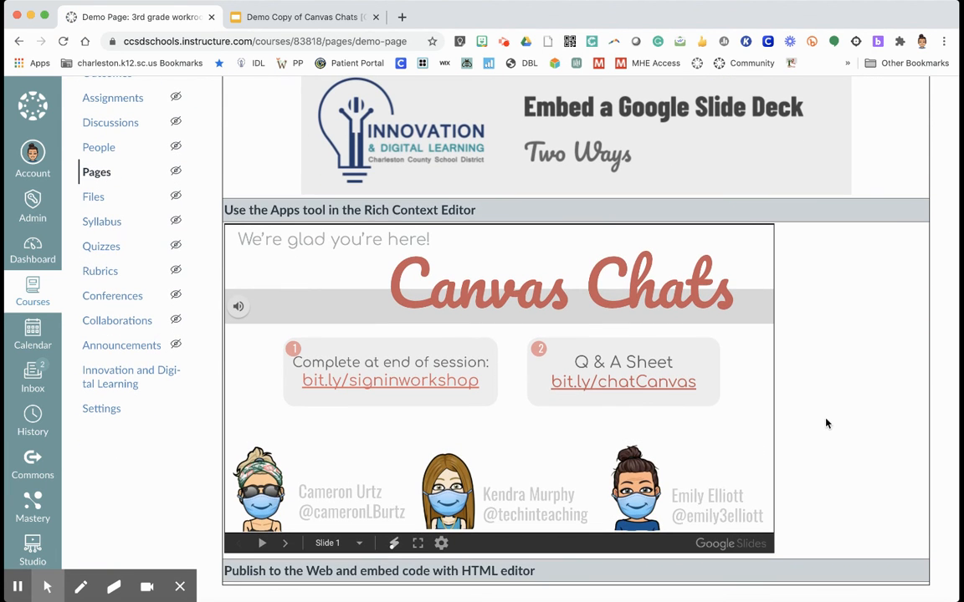
scroll(826, 424, "up", 5)
scroll(826, 424, "down", 4)
scroll(826, 424, "down", 2)
scroll(711, 234, "up", 5)
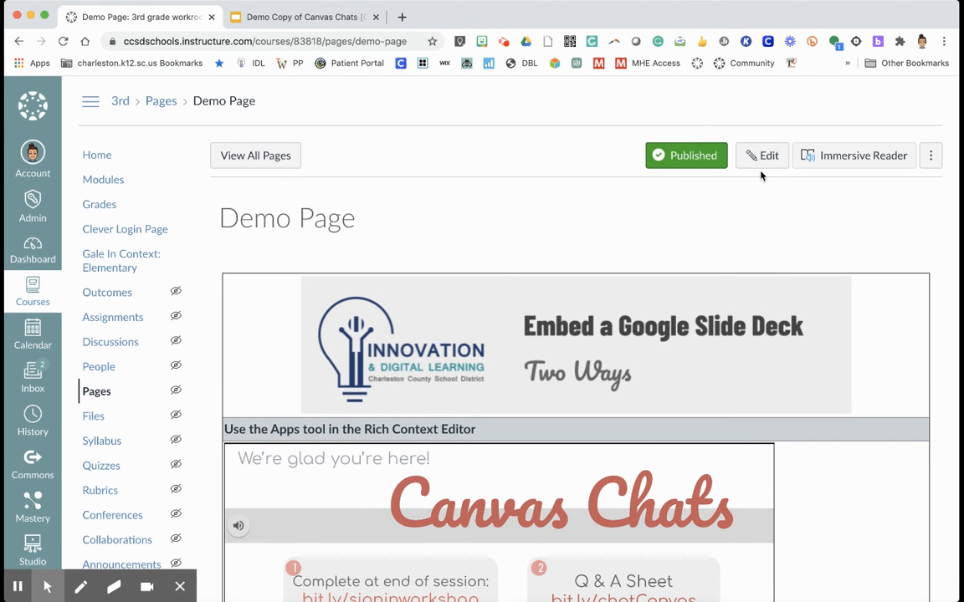
left_click(762, 167)
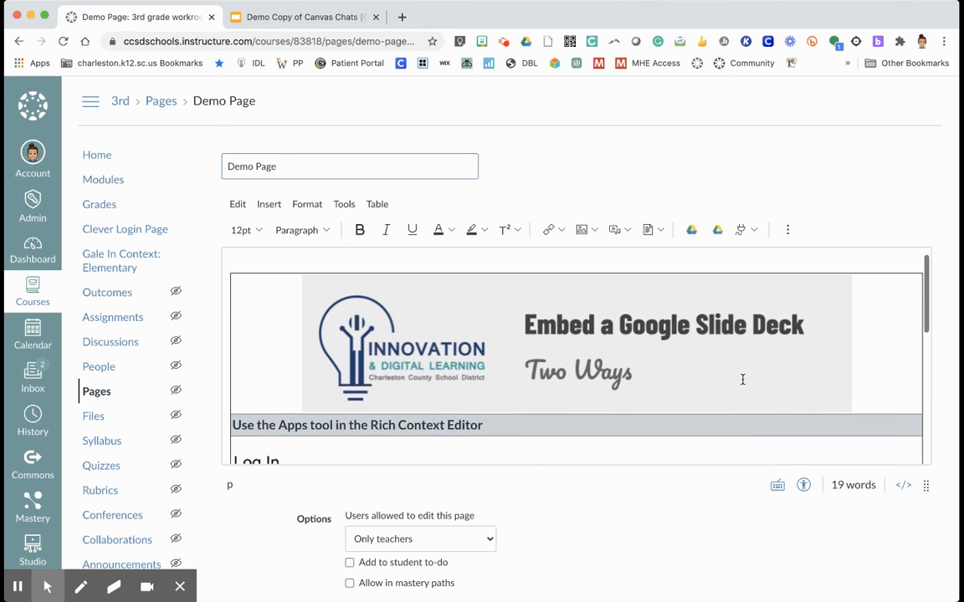
scroll(743, 380, "down", 5)
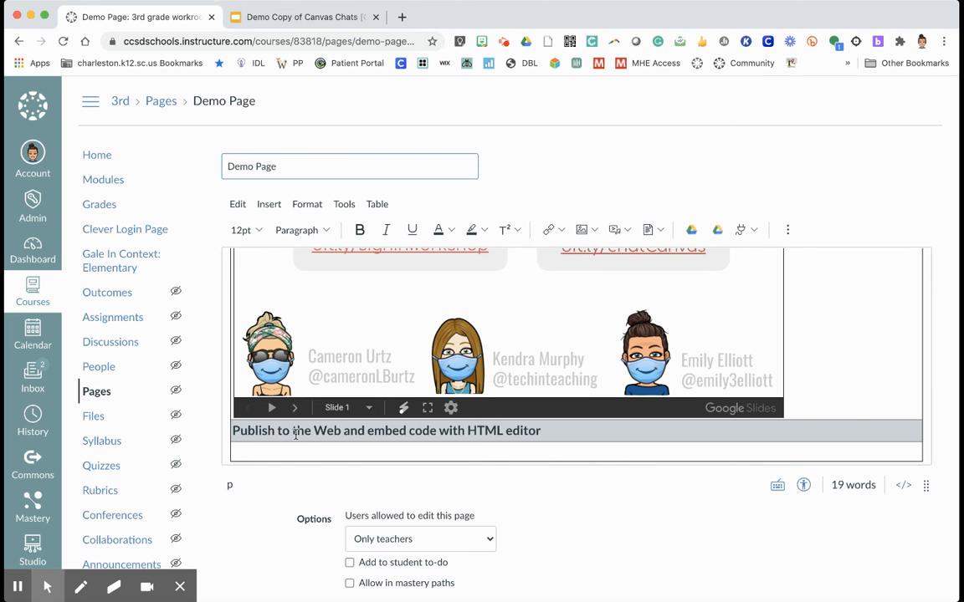
Switch to the deck in Google Slides, open its "Publish to the web" settings and set link auto-advance to every 10 seconds
left_click(277, 18)
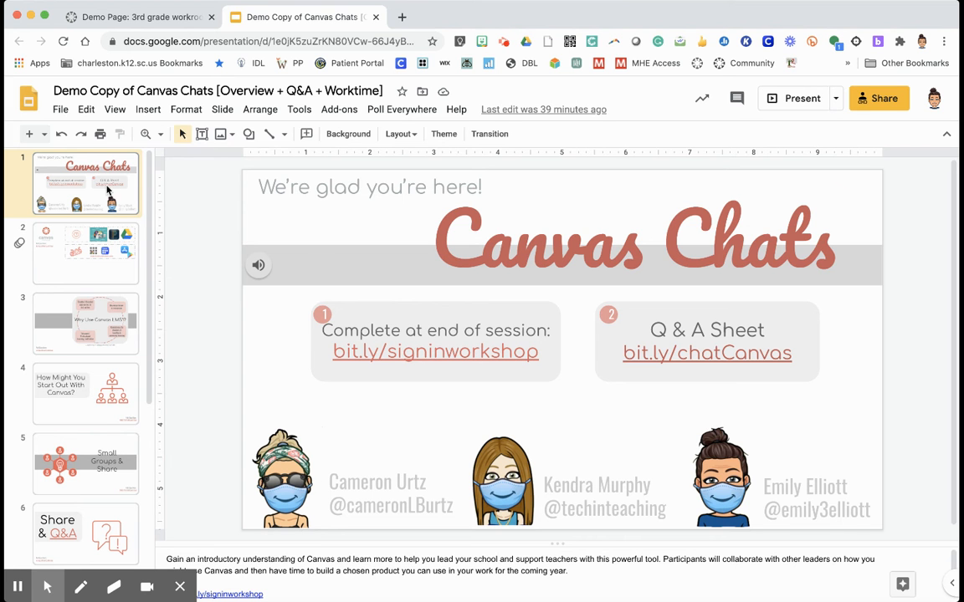
left_click(60, 112)
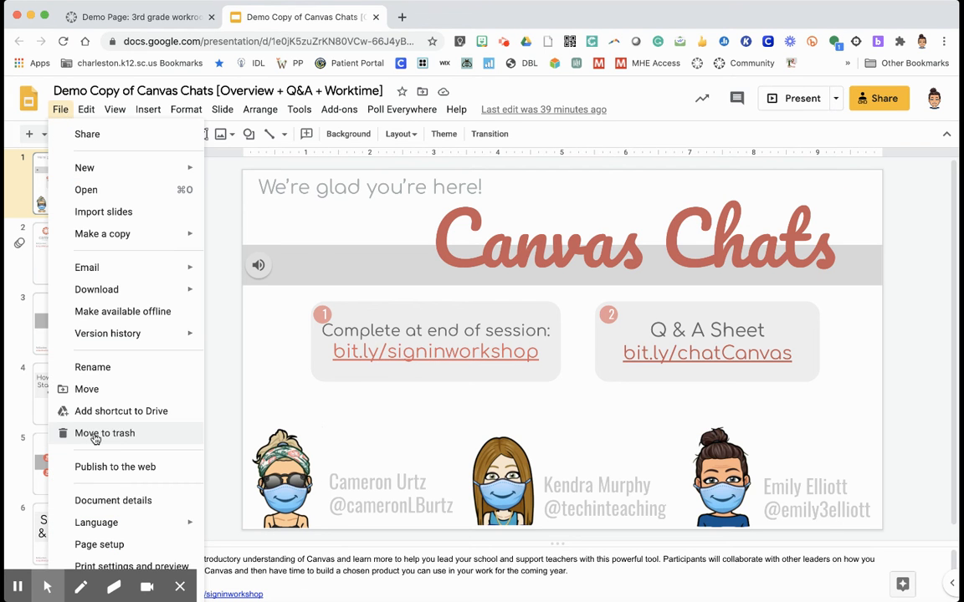
left_click(102, 467)
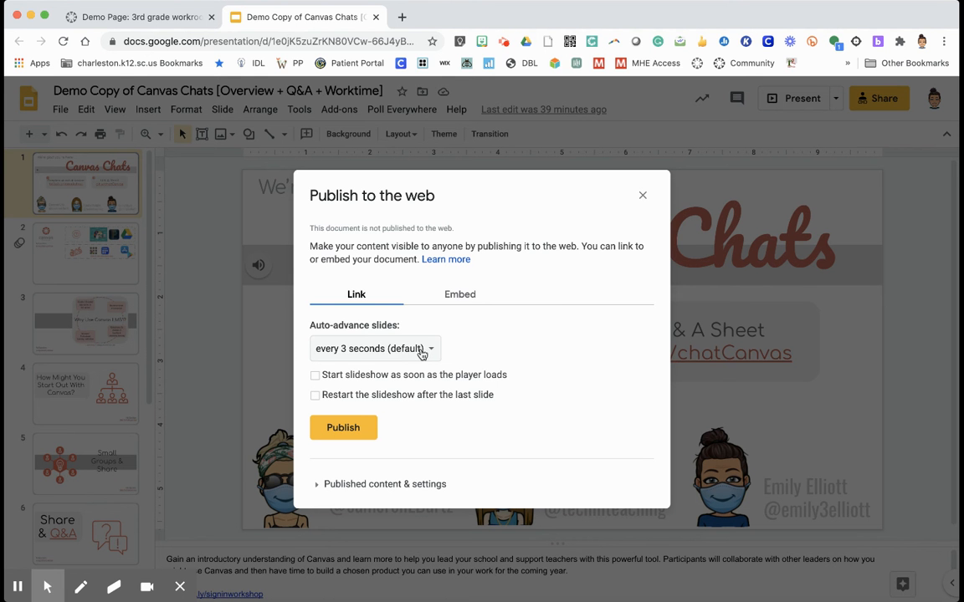
left_click(371, 348)
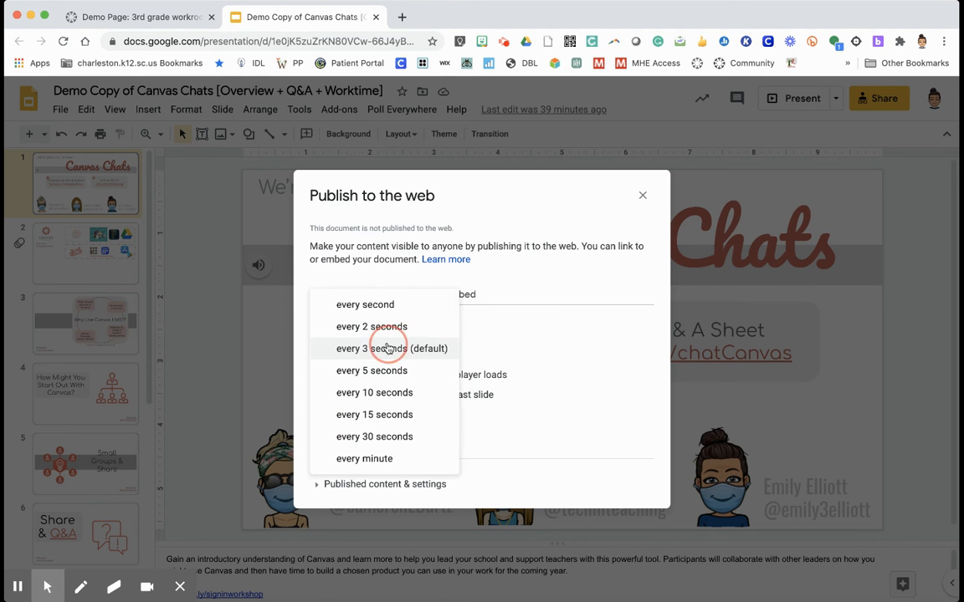
left_click(378, 393)
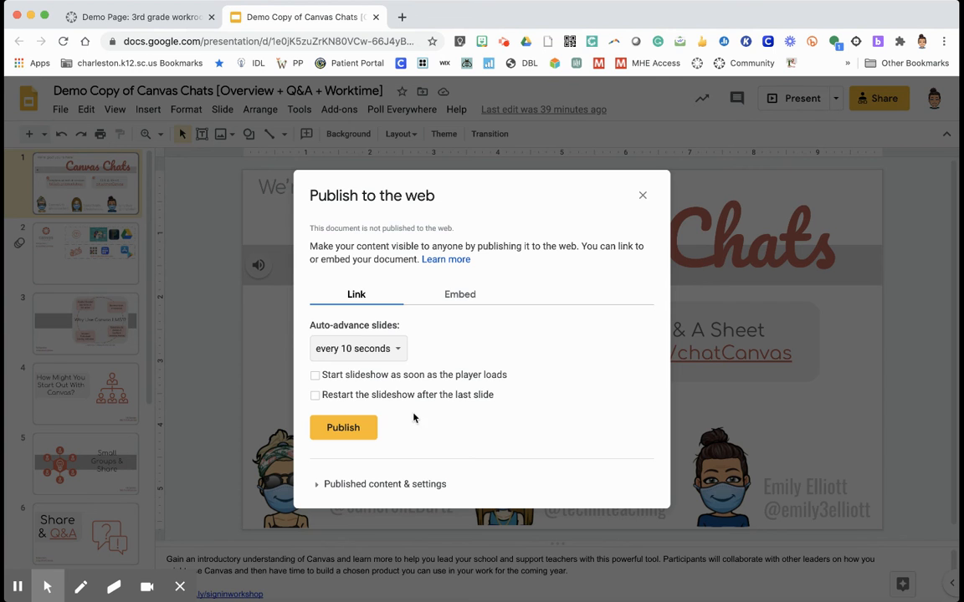
Expand the published content settings, publish the deck to the web and display its embed code
left_click(396, 485)
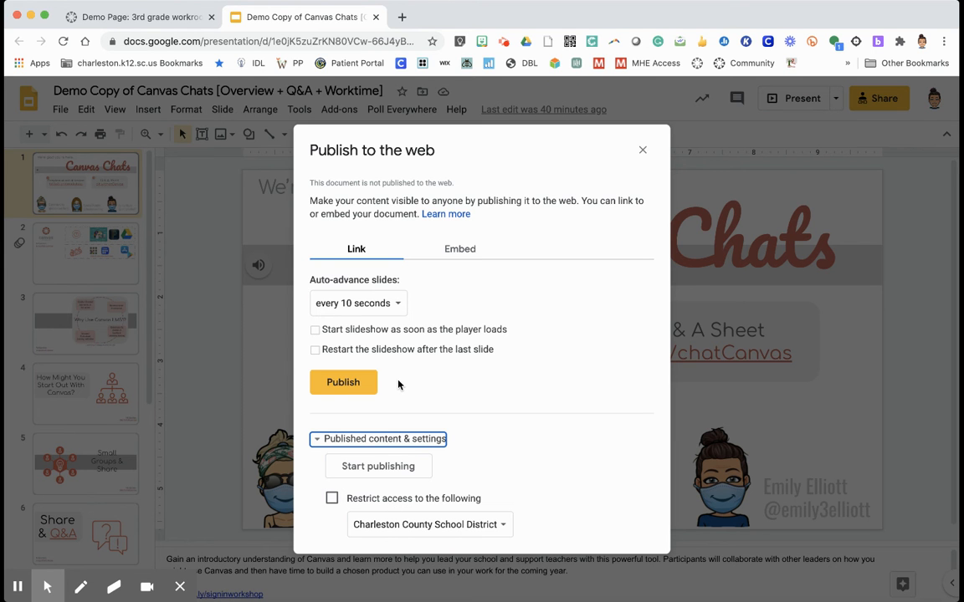
left_click(349, 390)
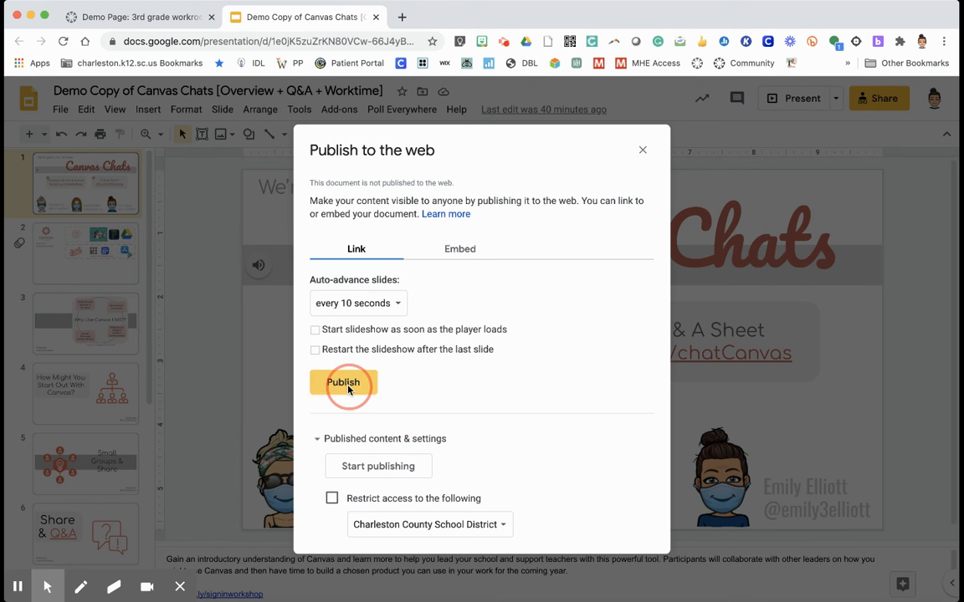
left_click(594, 126)
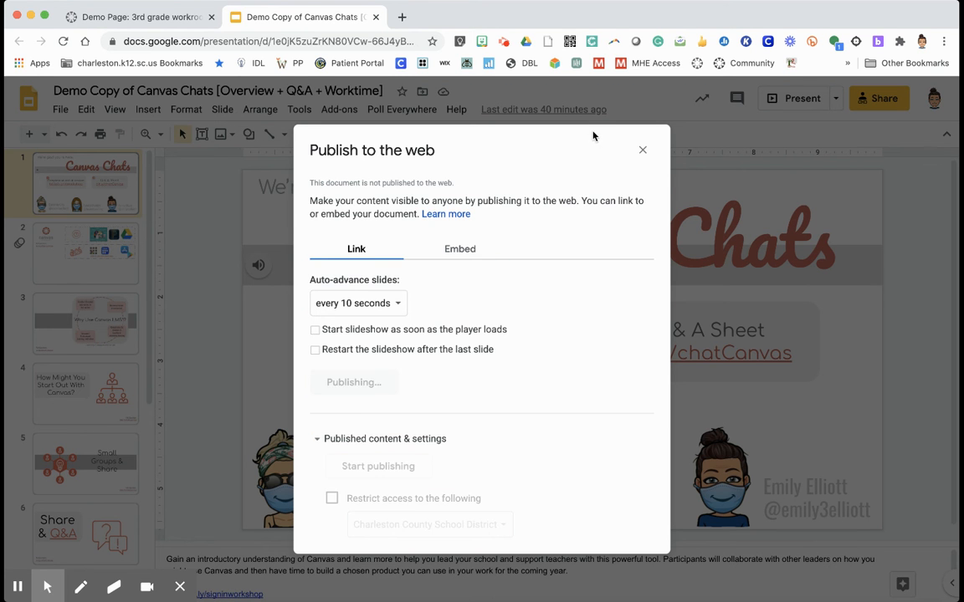
left_click(467, 211)
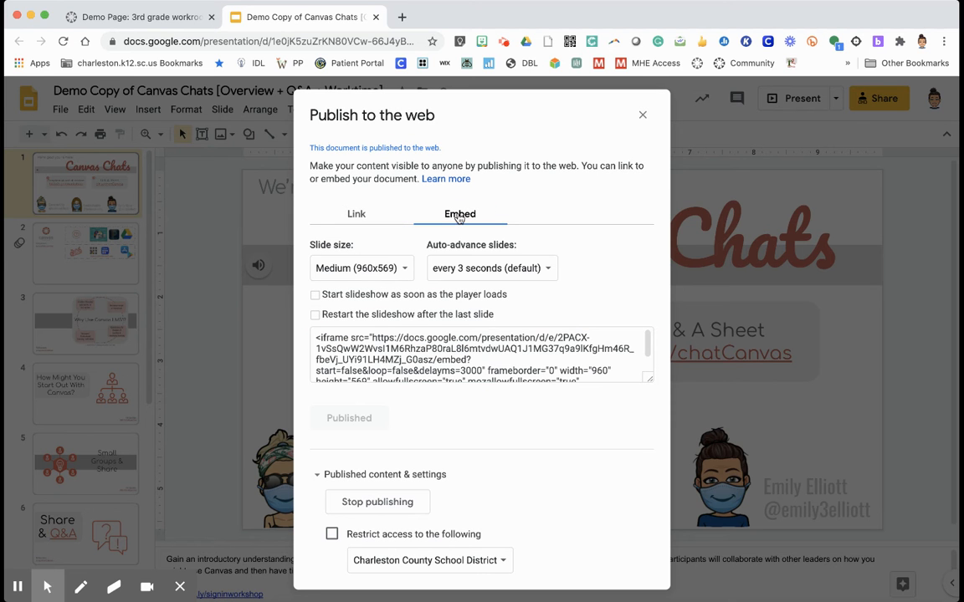
Copy the published deck's full iframe embed code and switch back to the Demo Page editor in Canvas
left_click(395, 269)
left_click(385, 269)
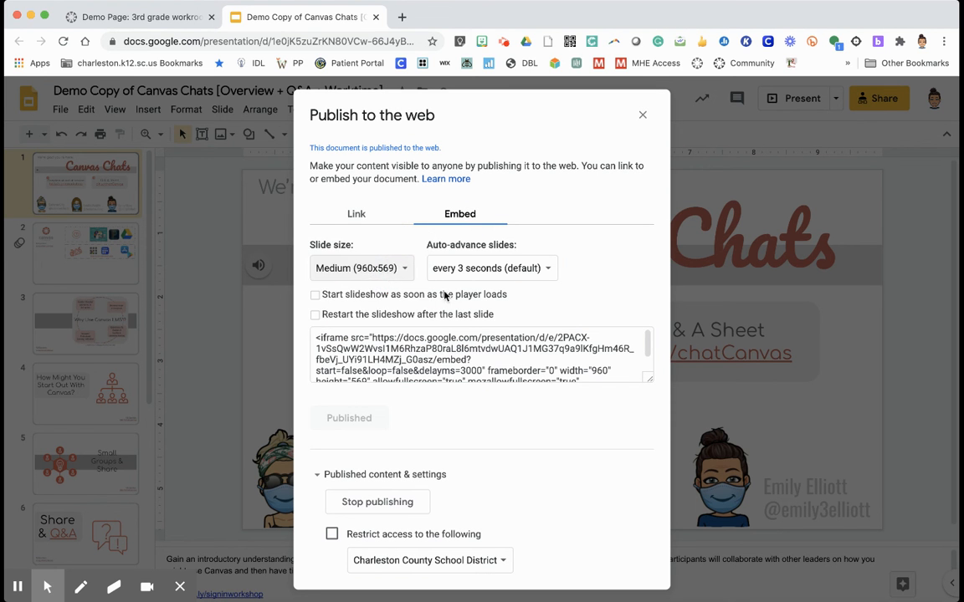
left_click(315, 341)
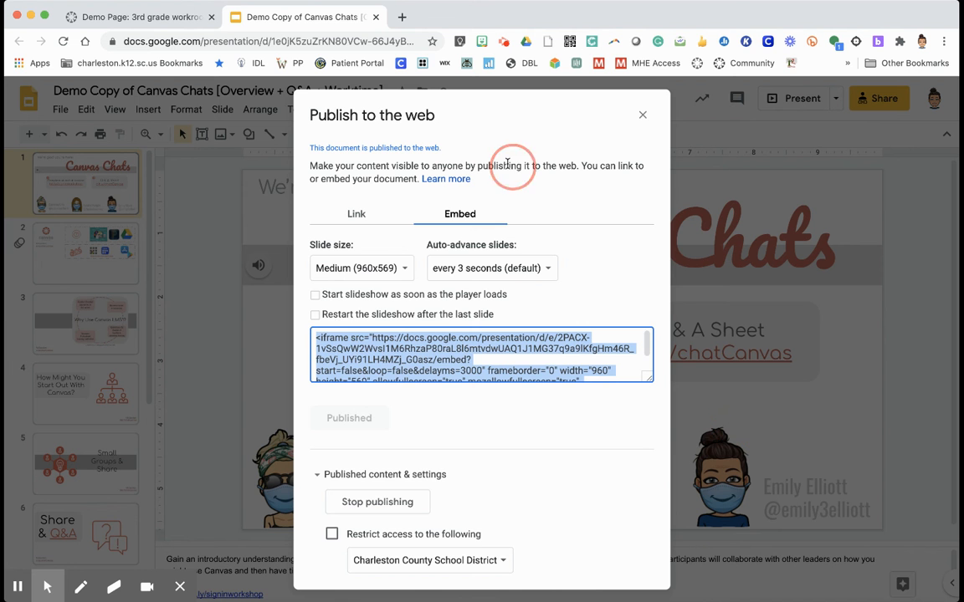
left_click(182, 18)
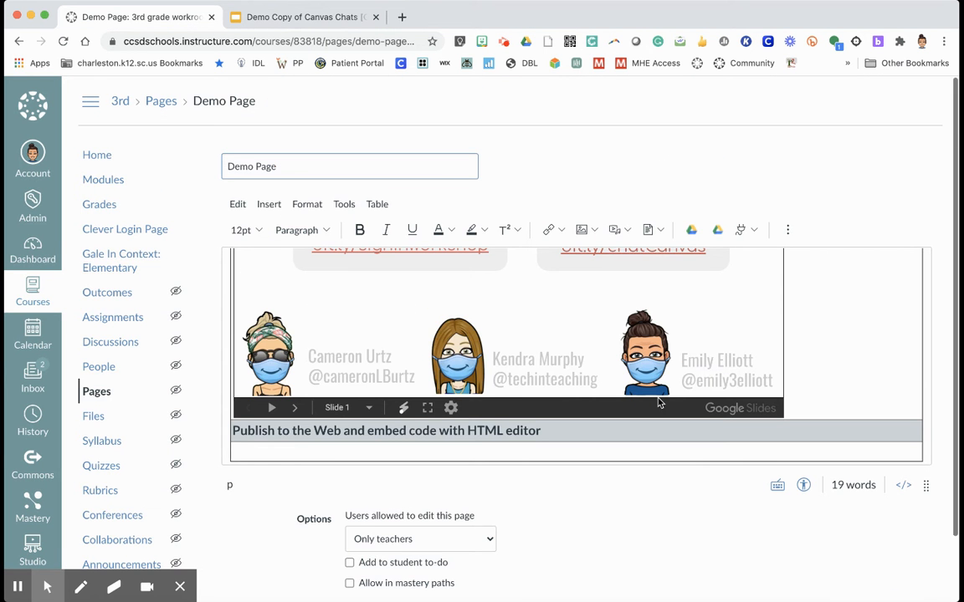
scroll(658, 403, "up", 5)
scroll(658, 403, "down", 8)
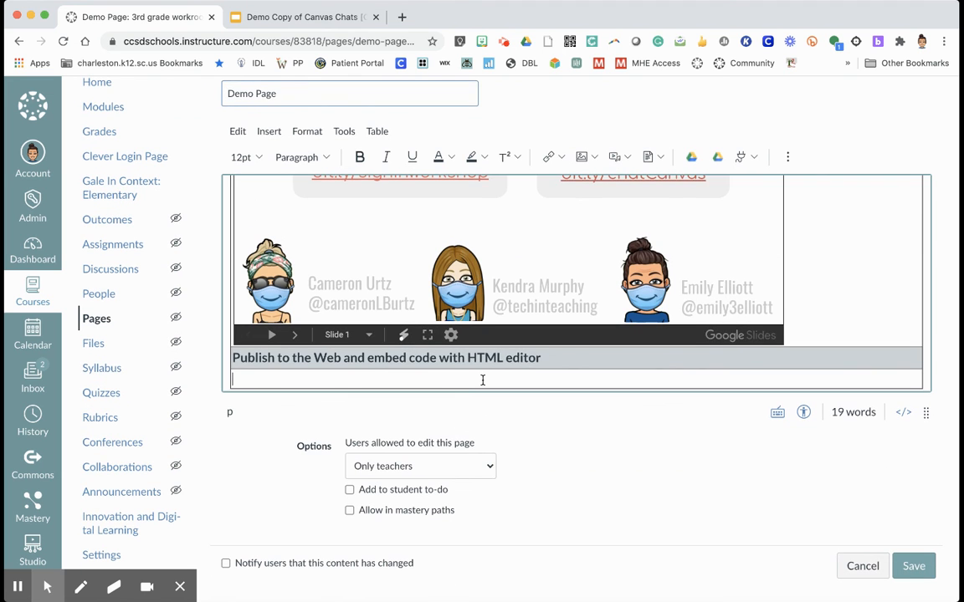
Try pasting the embed code directly into the empty cell below "Publish to the Web and embed code with HTML editor", and remove it
left_click(482, 381)
type("<iframe src=\"https://docs.google.com/presentation/d/e/2PACX-1vSsQwW2Wvsl1M6RhzaP80raL8l6mtvdwUAQ1J1MG37q9a9lKfgHm46R_fbeVj_UYi91LH4MZj_G0asz/embed?start=false&loop=false&delayms=3000\" frameborder=\"0\" width=\"960\" height=\"569\" allowfullscreen=\"true\" mozallowfullscreen=\"true\" webkitallowfullscreen=\"true\"></iframe>")
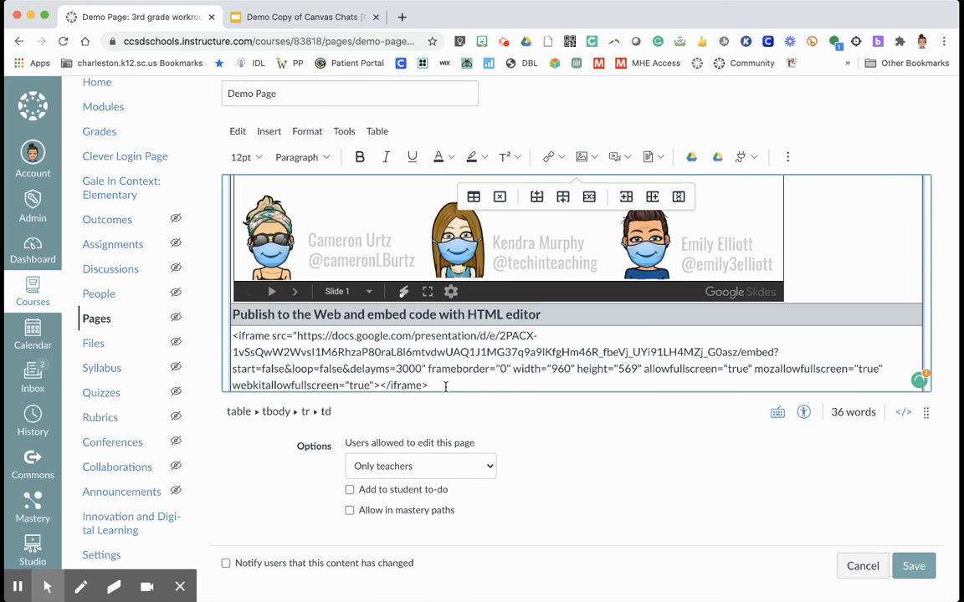
left_click_drag(437, 387, 214, 333)
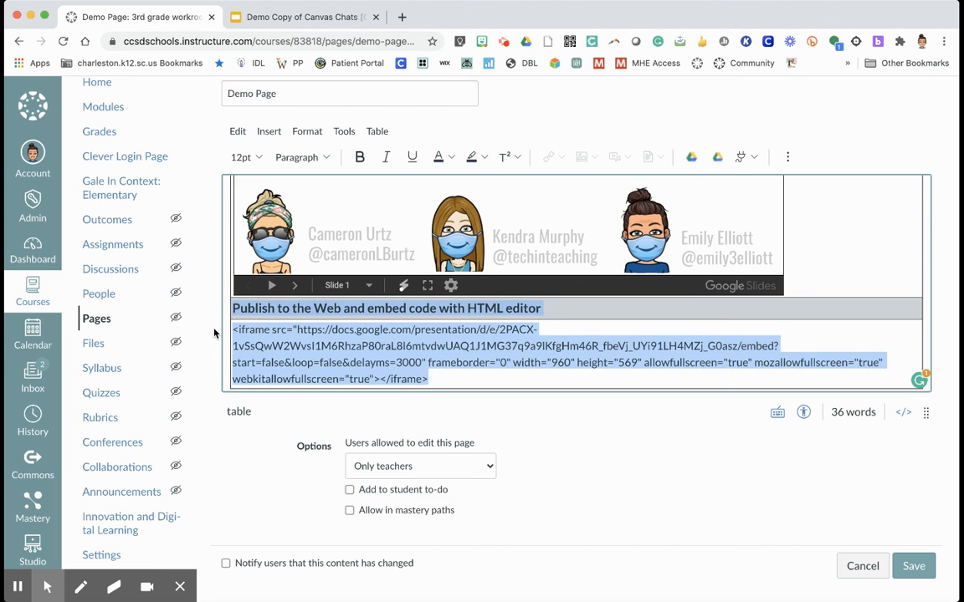
key("BackSpace")
key("super+z")
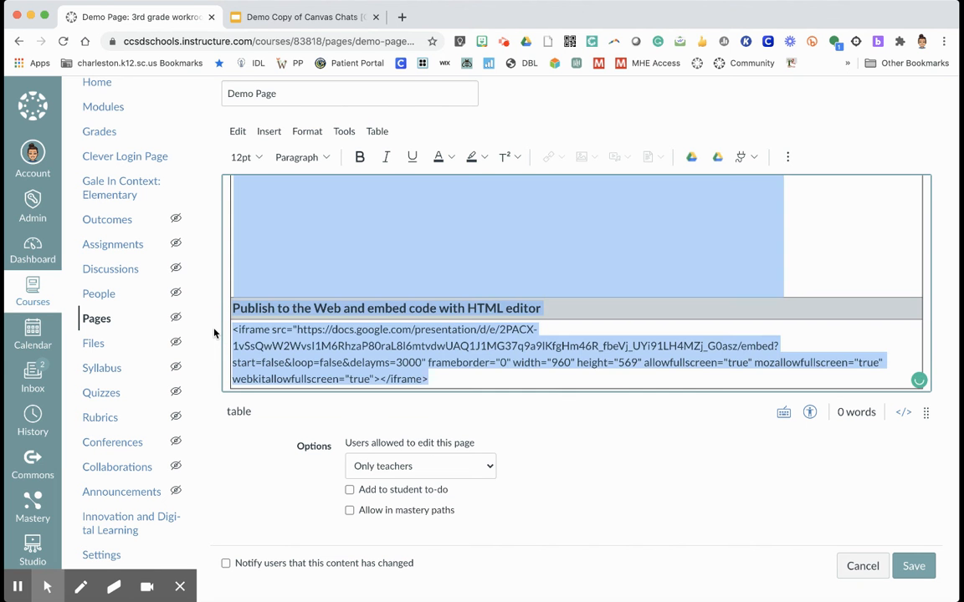
left_click(439, 374)
left_click_drag(439, 374, 232, 332)
key("super+c")
key("BackSpace")
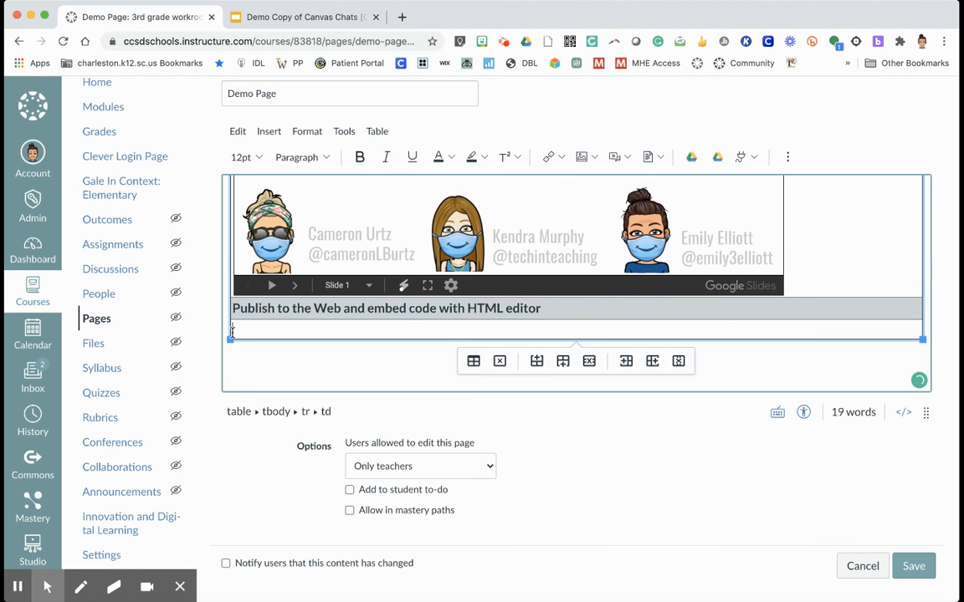
Examine the page's HTML source for the empty table cell below the "Publish to the Web" heading and return to the visual editor
scroll(829, 441, "up", 2)
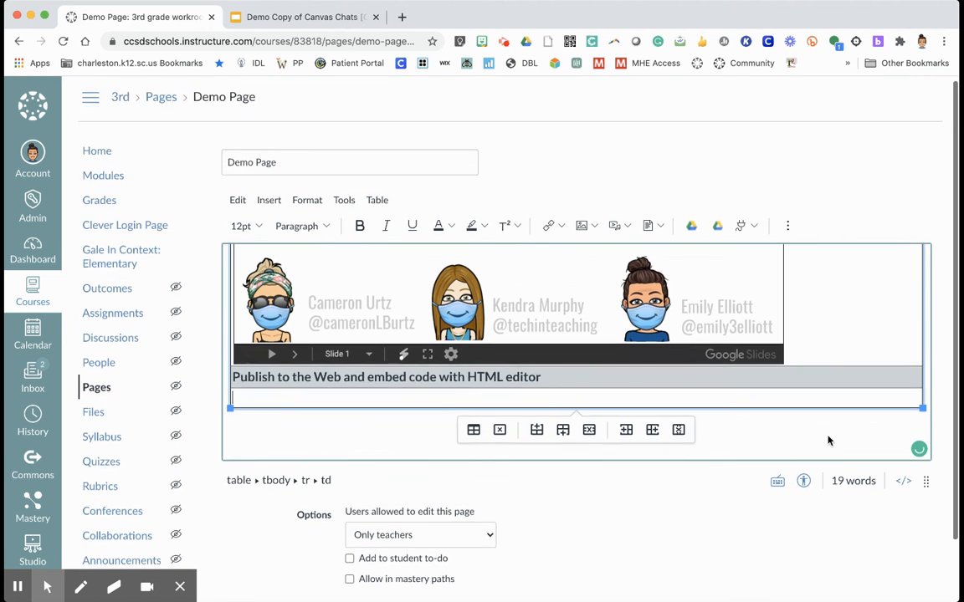
scroll(829, 441, "down", 1)
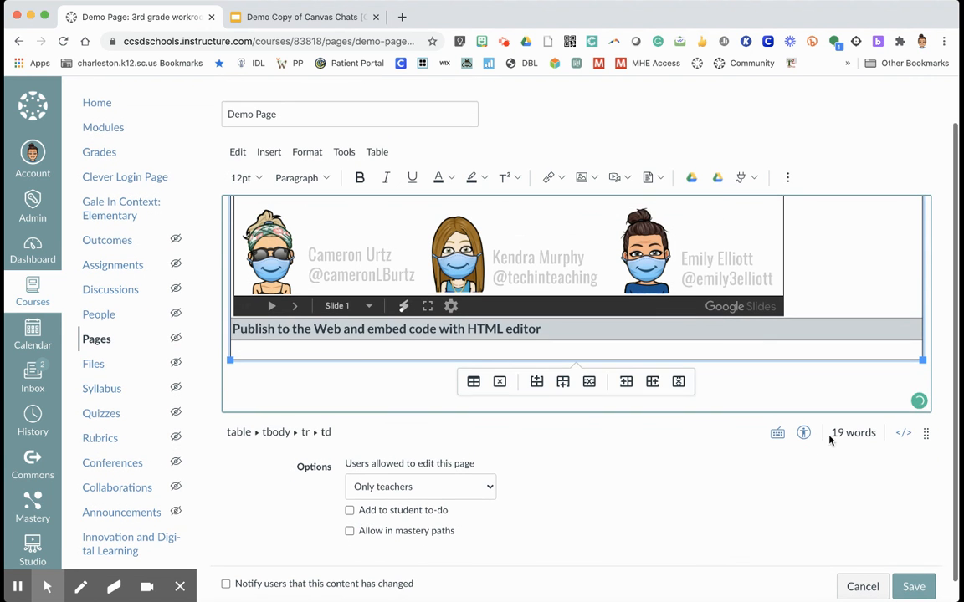
left_click(903, 435)
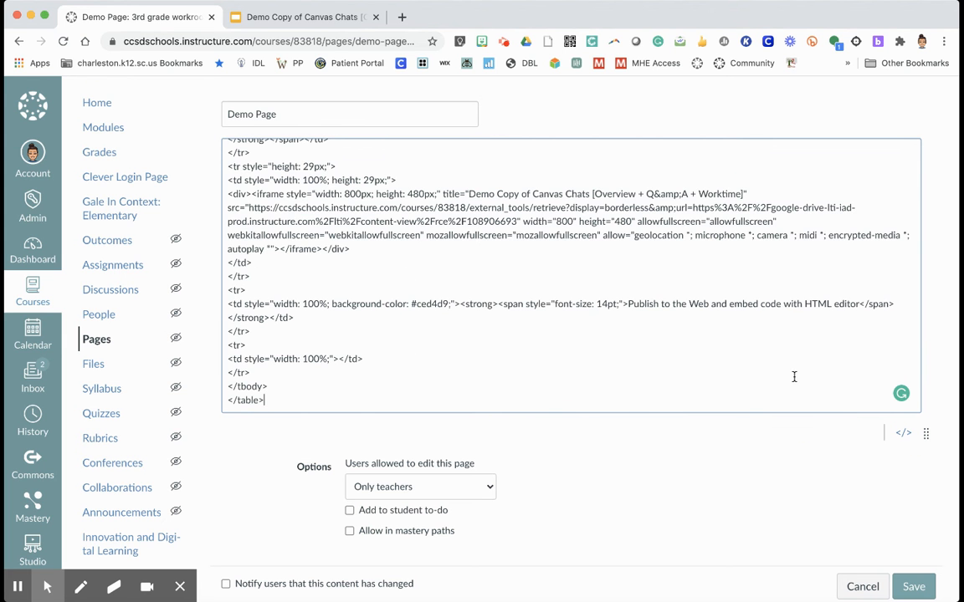
scroll(792, 373, "up", 5)
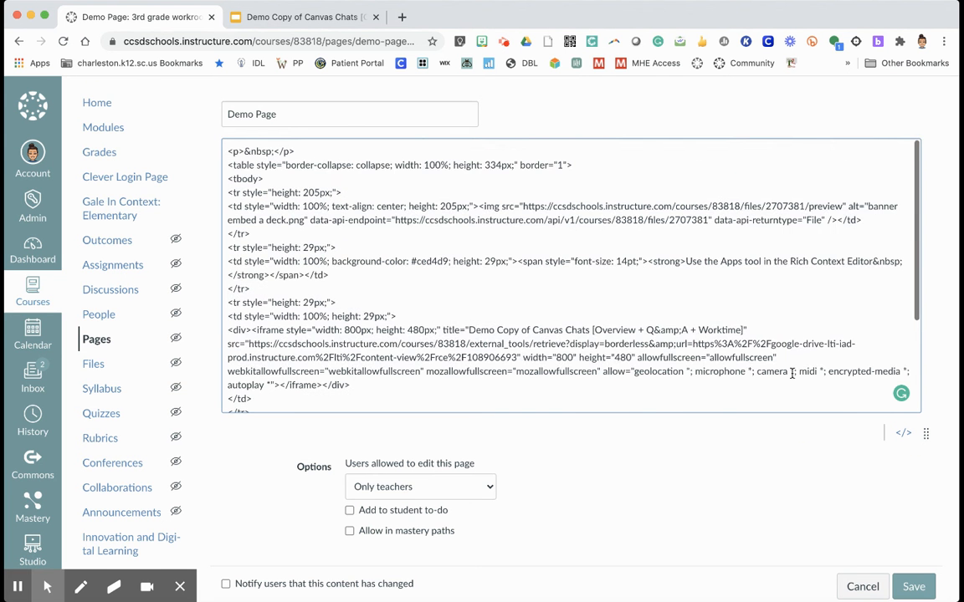
scroll(791, 373, "down", 3)
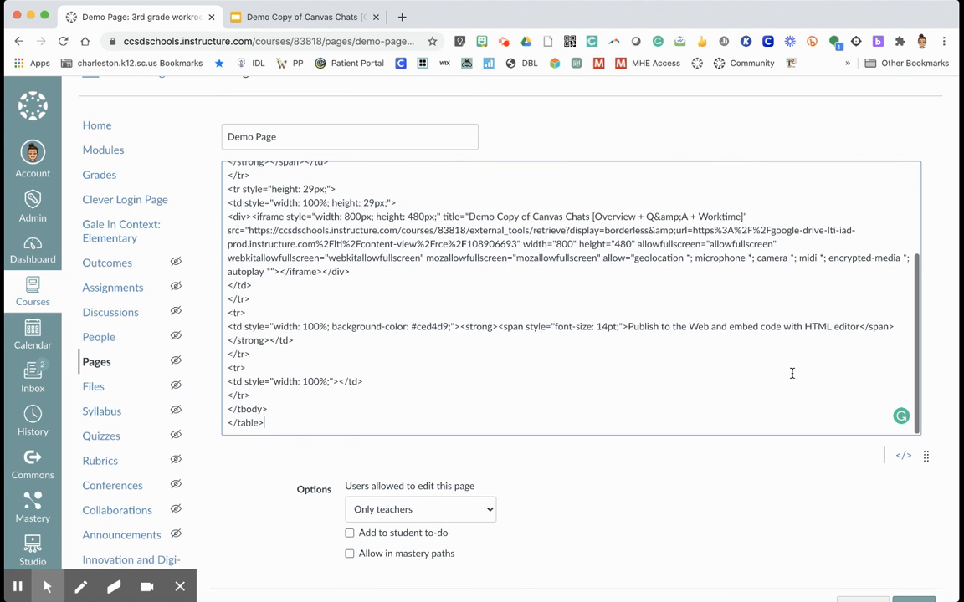
scroll(792, 373, "up", 5)
scroll(792, 373, "down", 2)
scroll(792, 373, "up", 2)
scroll(792, 373, "up", 1)
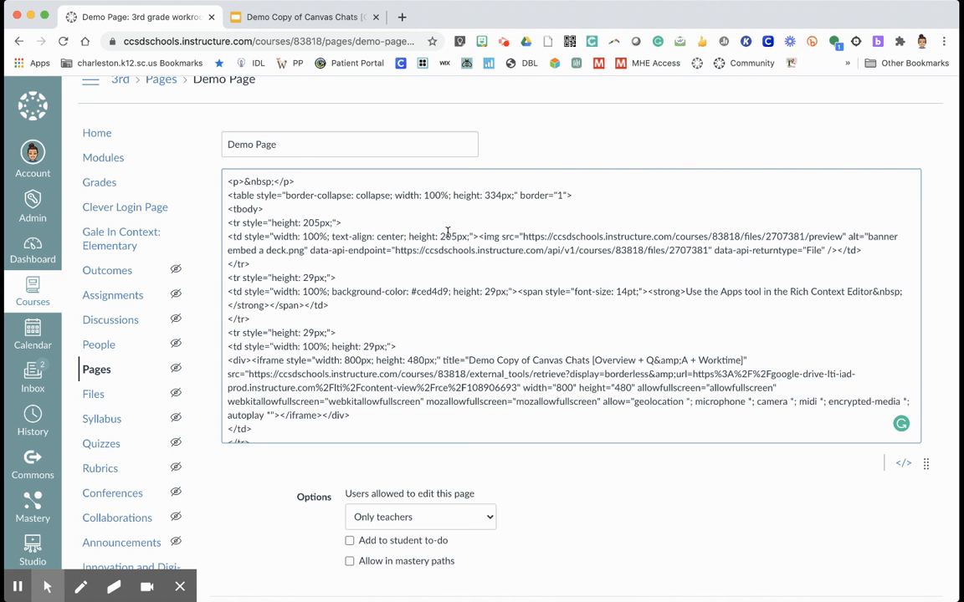
scroll(467, 325, "down", 1)
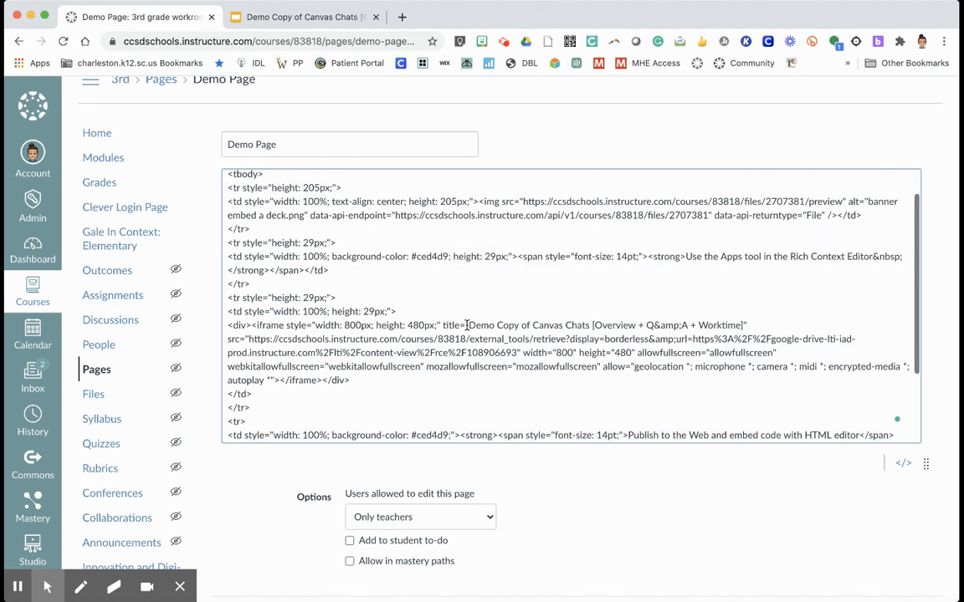
scroll(466, 326, "down", 1)
scroll(467, 327, "down", 1)
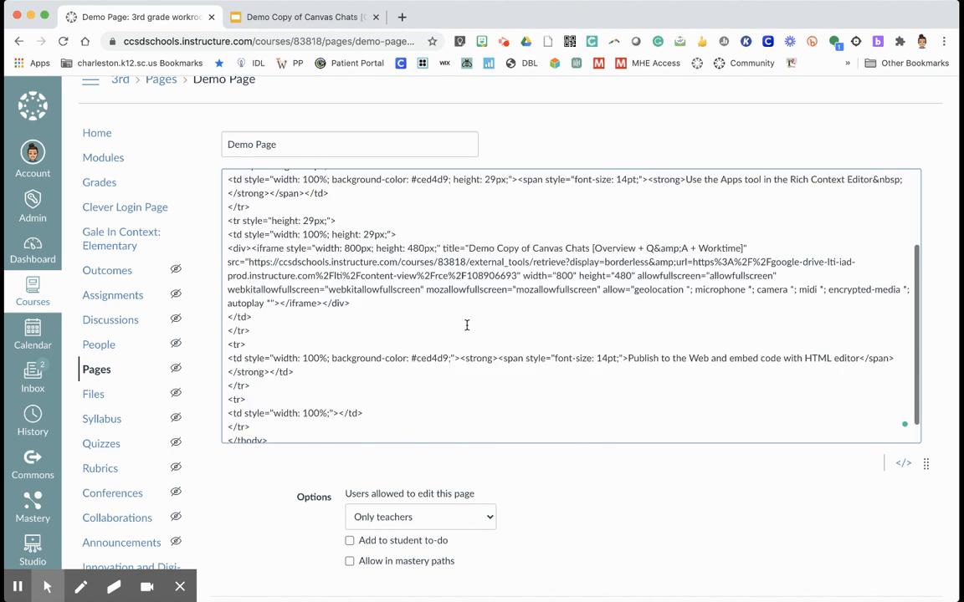
left_click(903, 465)
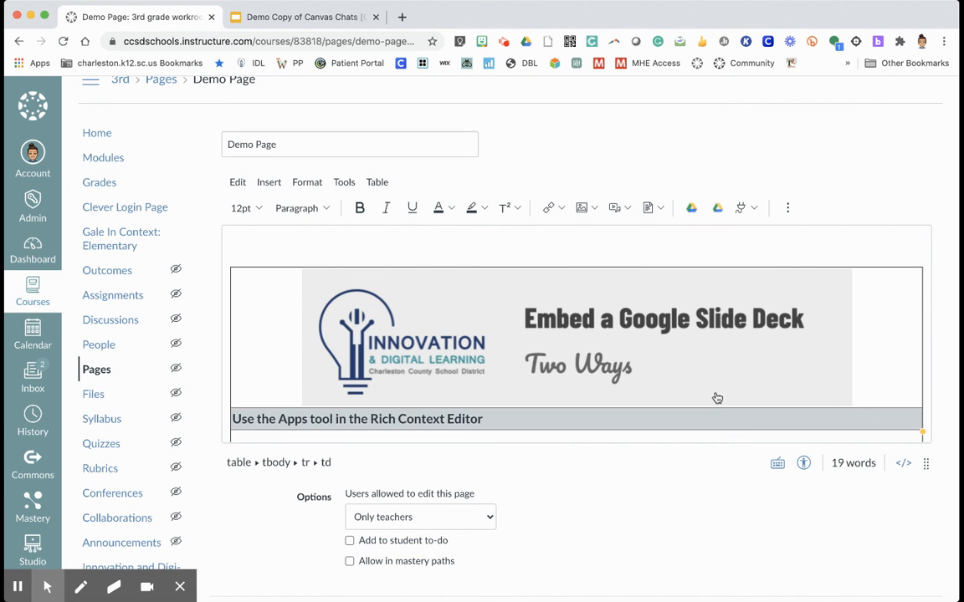
Mark the empty cell below the "Publish to the Web" heading with the placeholder text "Here"
scroll(675, 370, "down", 4)
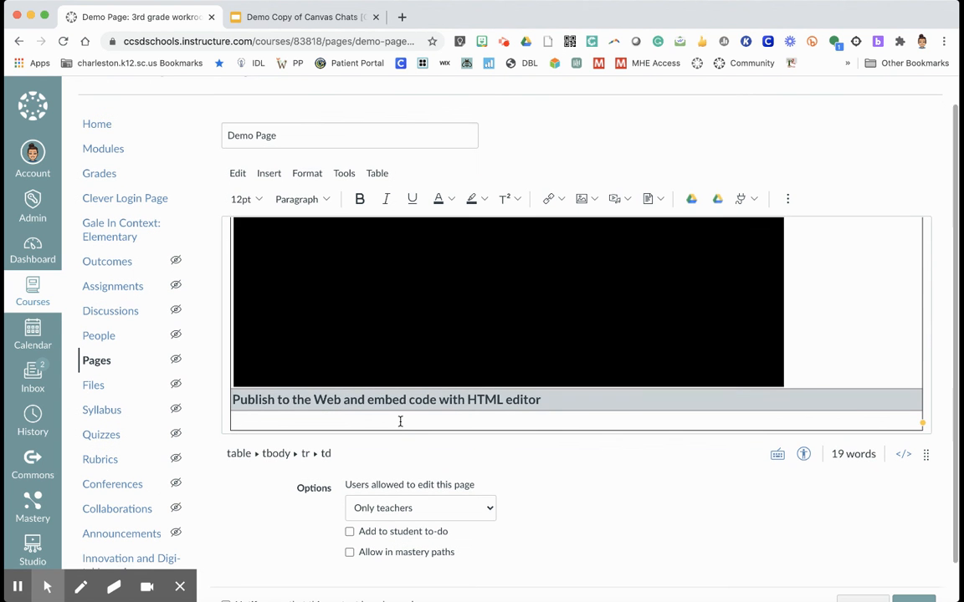
left_click(399, 425)
type("Here")
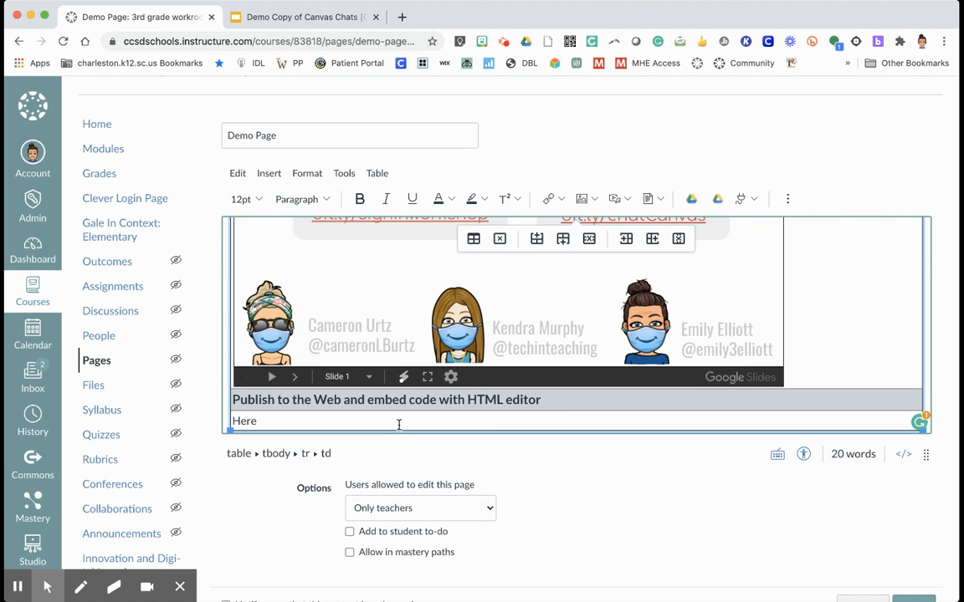
Paste the iframe embed code directly after the "Here" placeholder in the page's HTML source
left_click(903, 454)
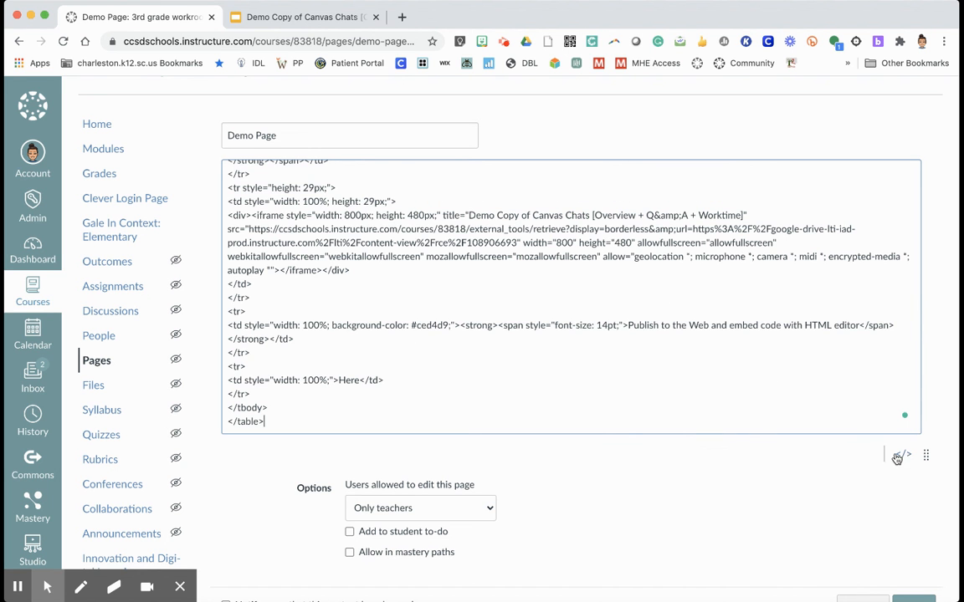
scroll(640, 369, "down", 2)
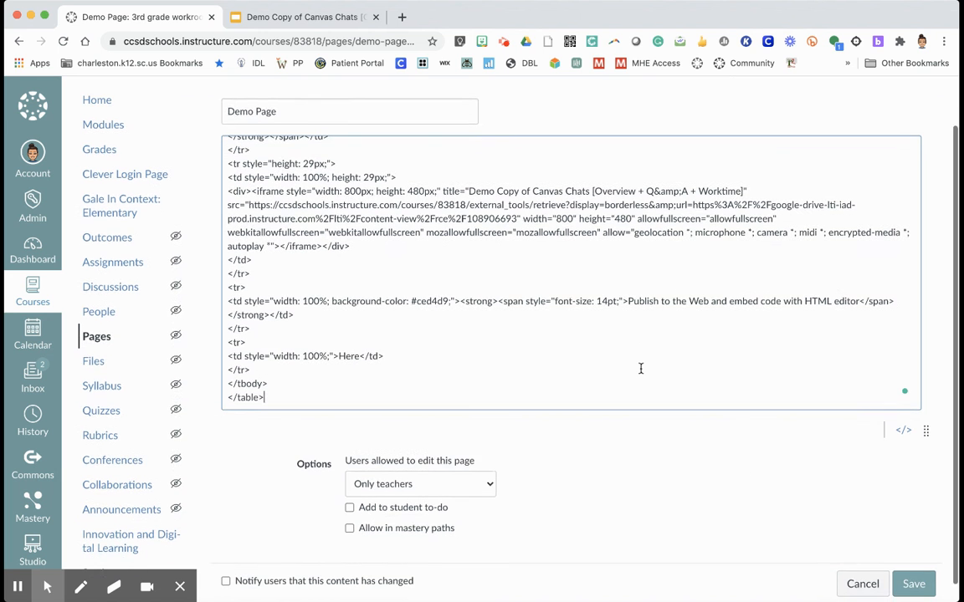
double_click(340, 344)
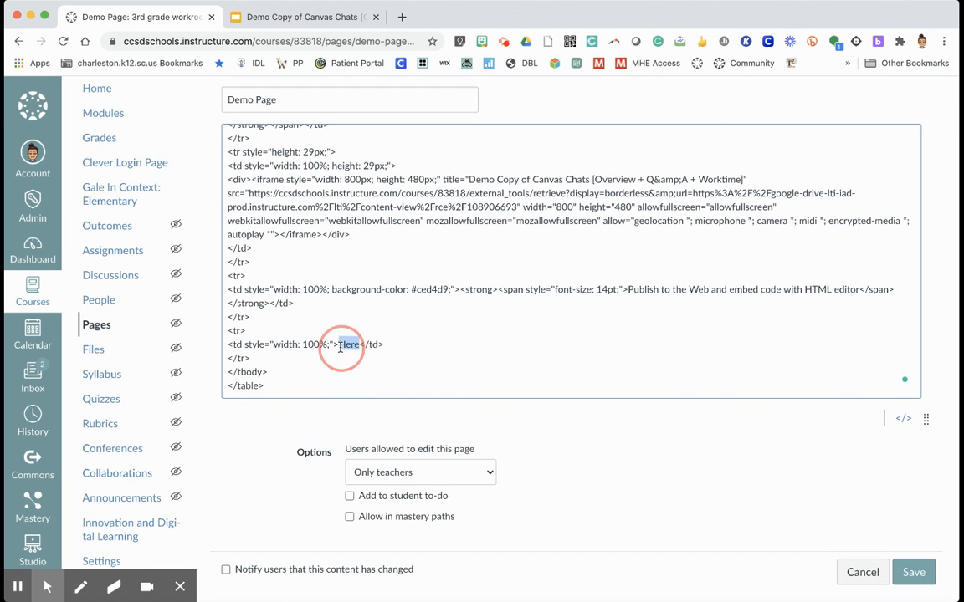
left_click(359, 345)
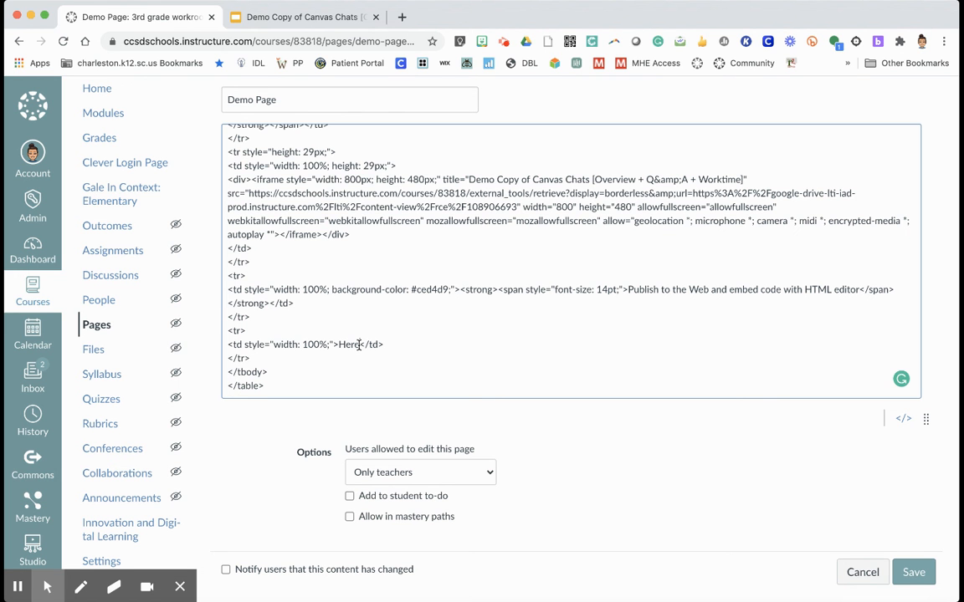
key("super+v")
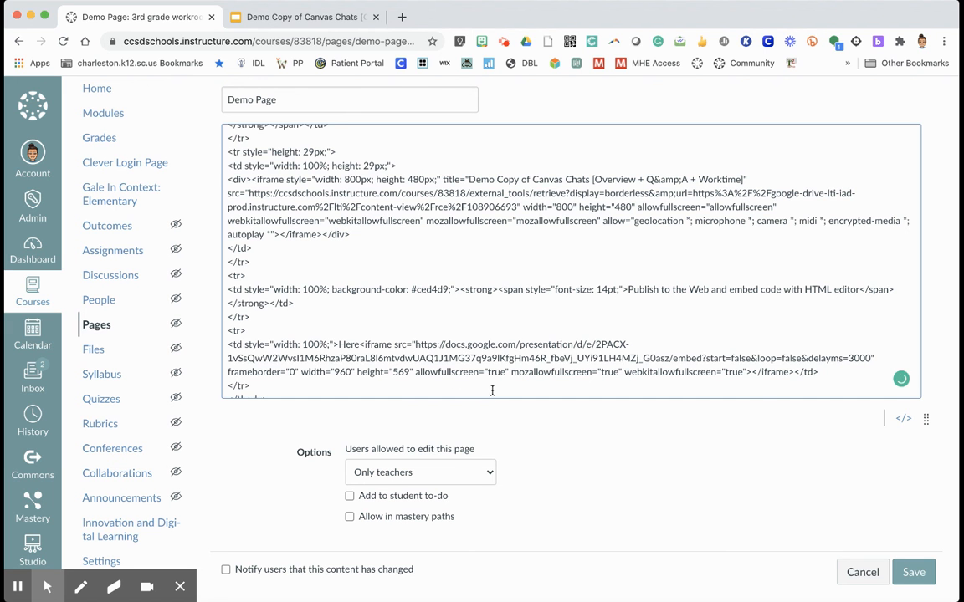
scroll(761, 383, "down", 2)
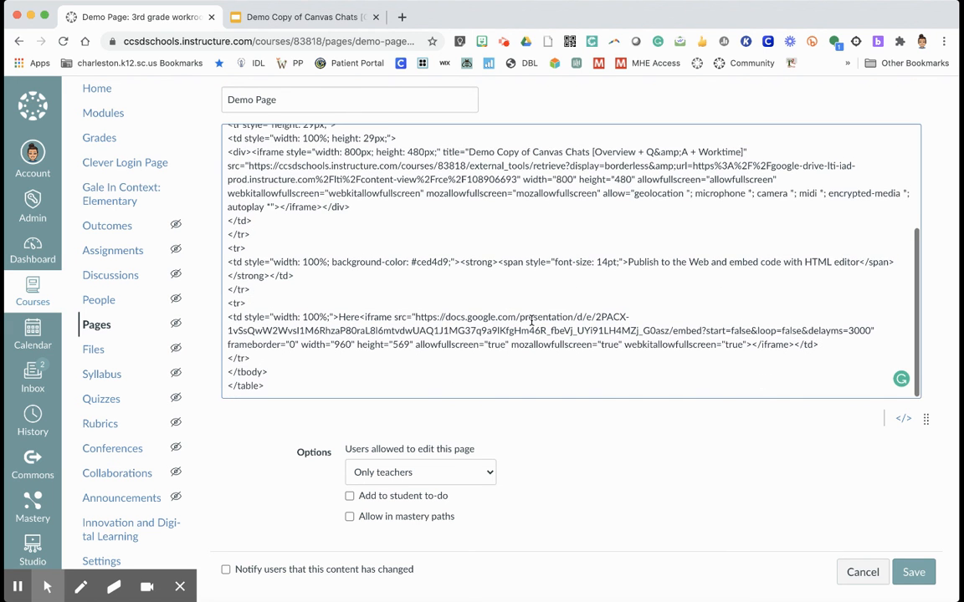
Return to the visual editor, save Demo Page and review the embedded decks on it
left_click(902, 420)
scroll(613, 339, "down", 5)
scroll(613, 339, "down", 5)
left_click(916, 565)
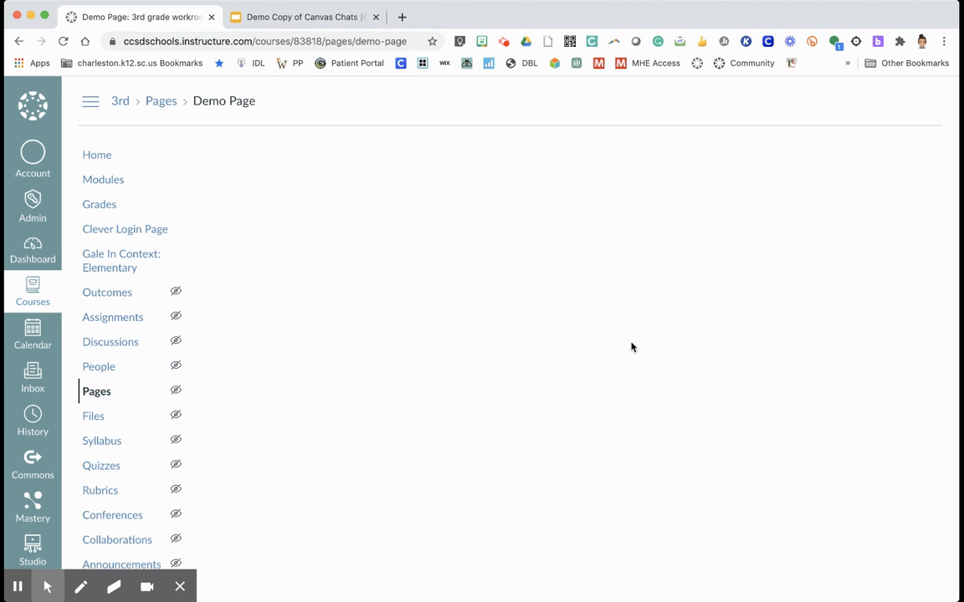
scroll(645, 415, "down", 10)
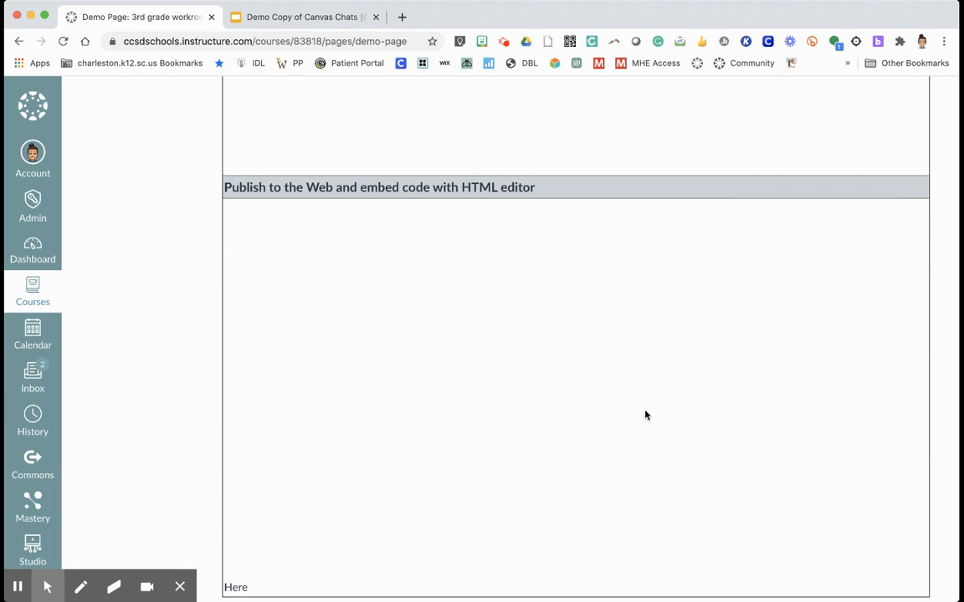
scroll(645, 415, "up", 5)
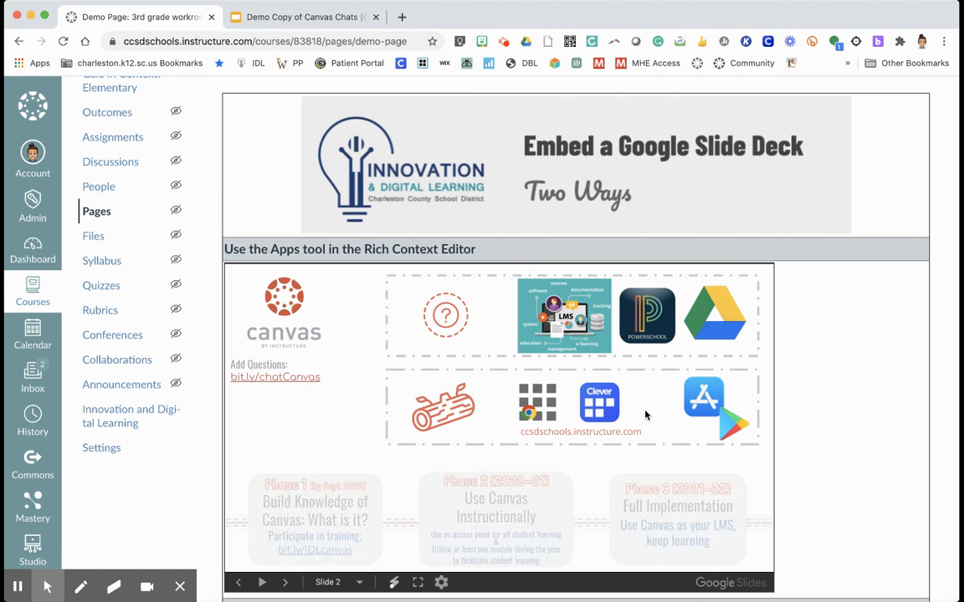
scroll(645, 415, "down", 5)
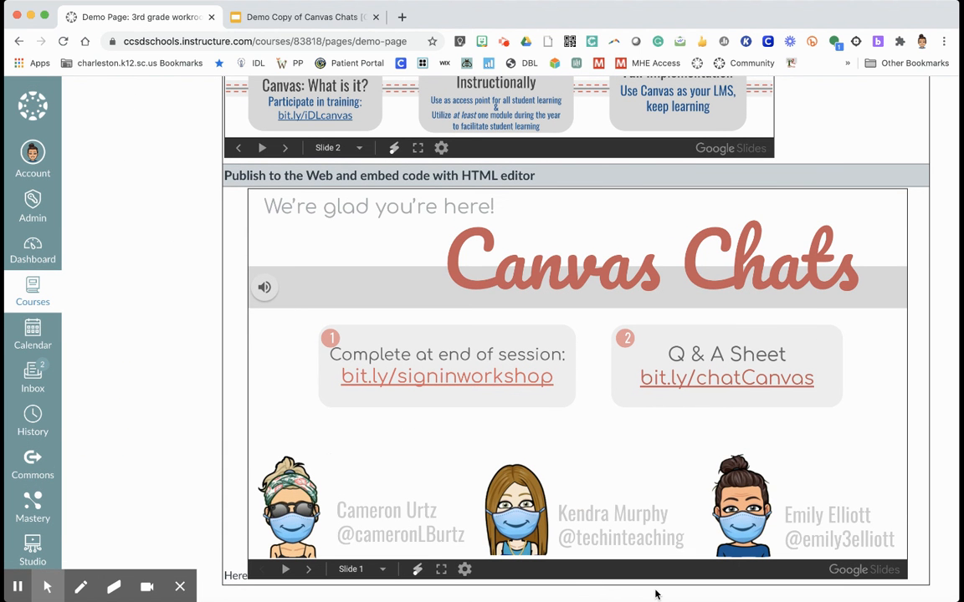
Reopen Demo Page for editing and delete the "Here" placeholder above the deck in the "Publish to the Web" section
scroll(771, 320, "up", 10)
scroll(771, 325, "down", 1)
left_click(763, 160)
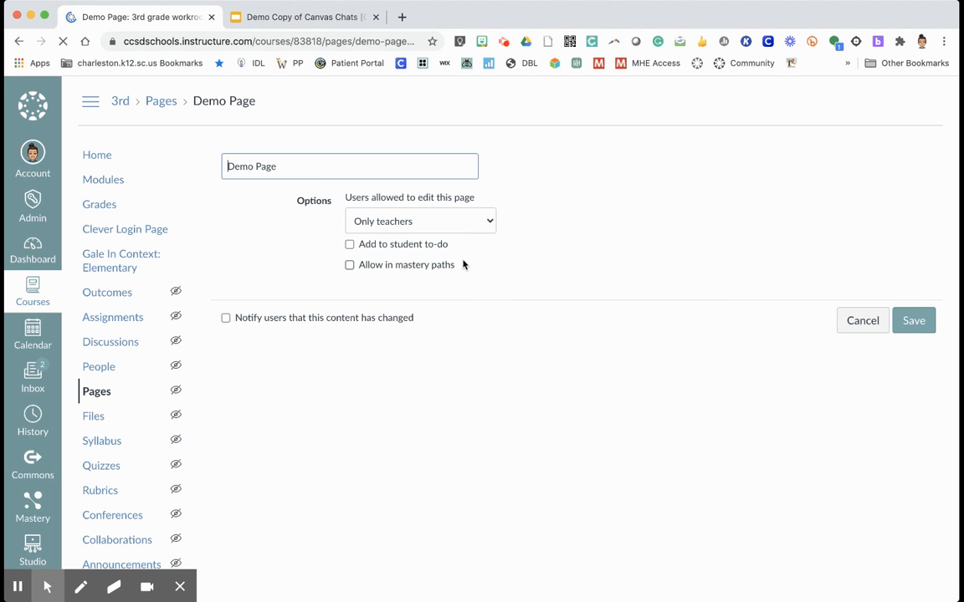
scroll(512, 374, "down", 10)
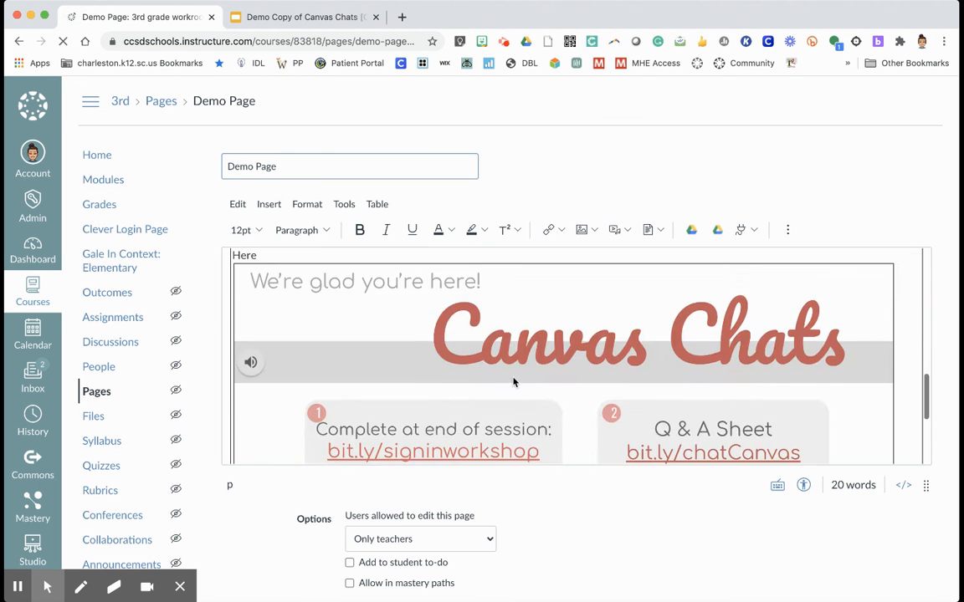
scroll(372, 334, "up", 10)
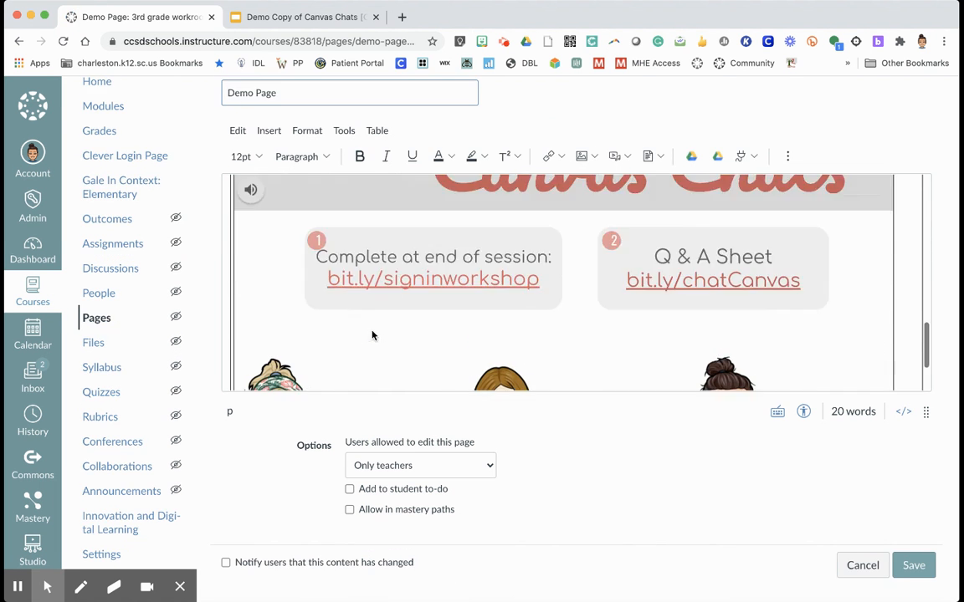
left_click(245, 291)
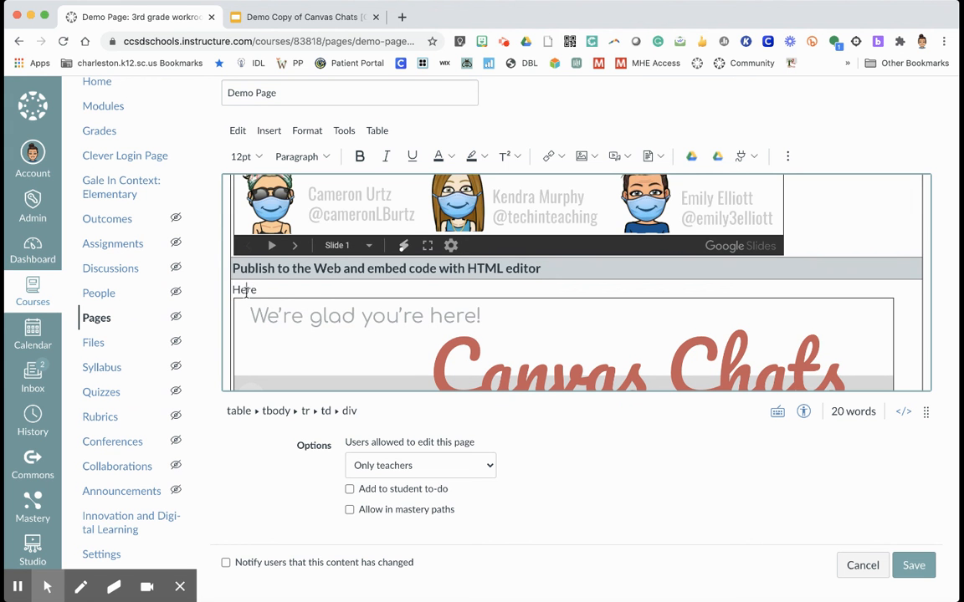
double_click(245, 290)
left_click(258, 291)
key("BackSpace")
key("BackSpace")
key("BackSpace")
key("BackSpace")
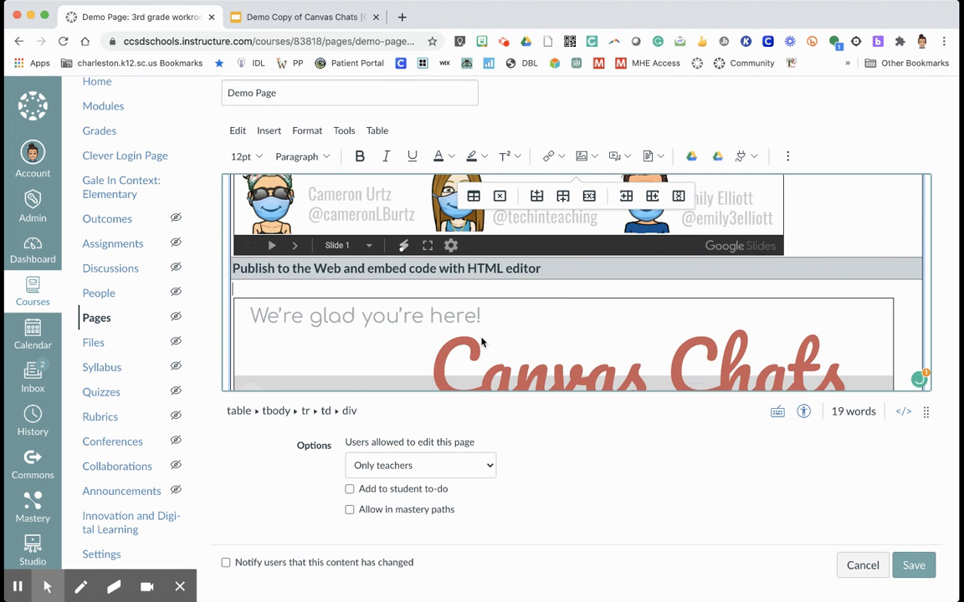
Save the cleaned-up Demo Page and check both embedded decks
left_click(919, 565)
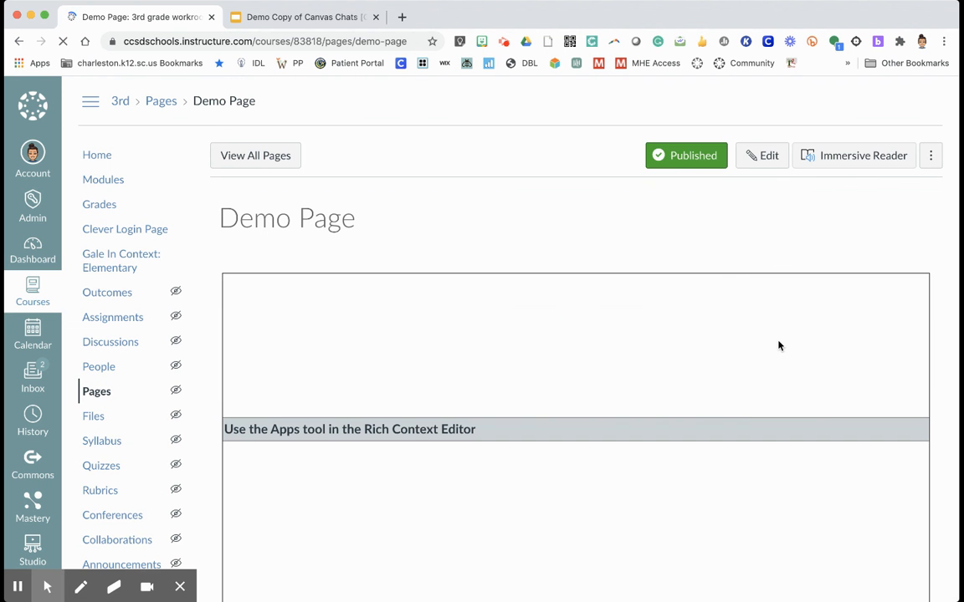
scroll(778, 345, "down", 5)
scroll(778, 346, "down", 10)
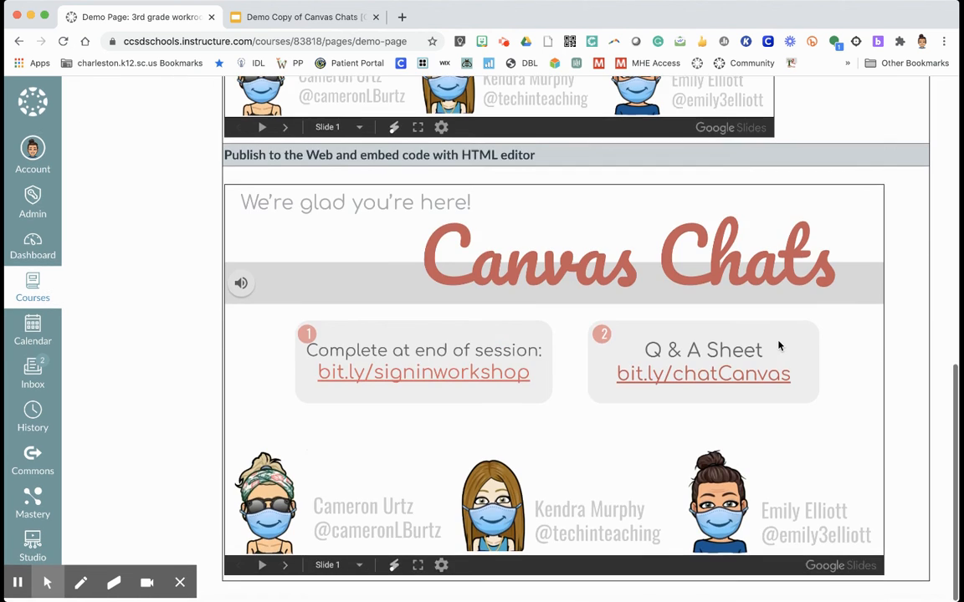
scroll(778, 344, "up", 6)
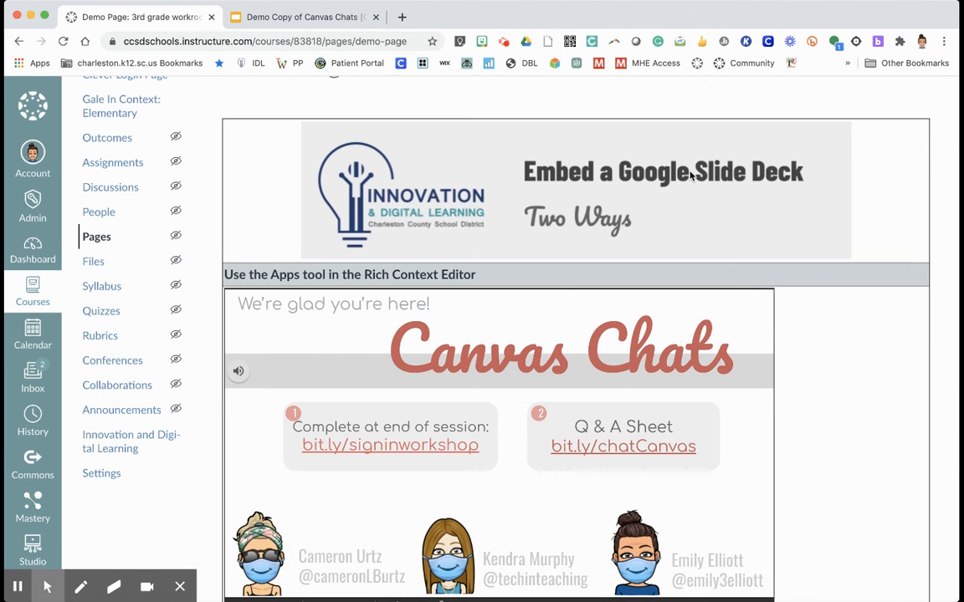